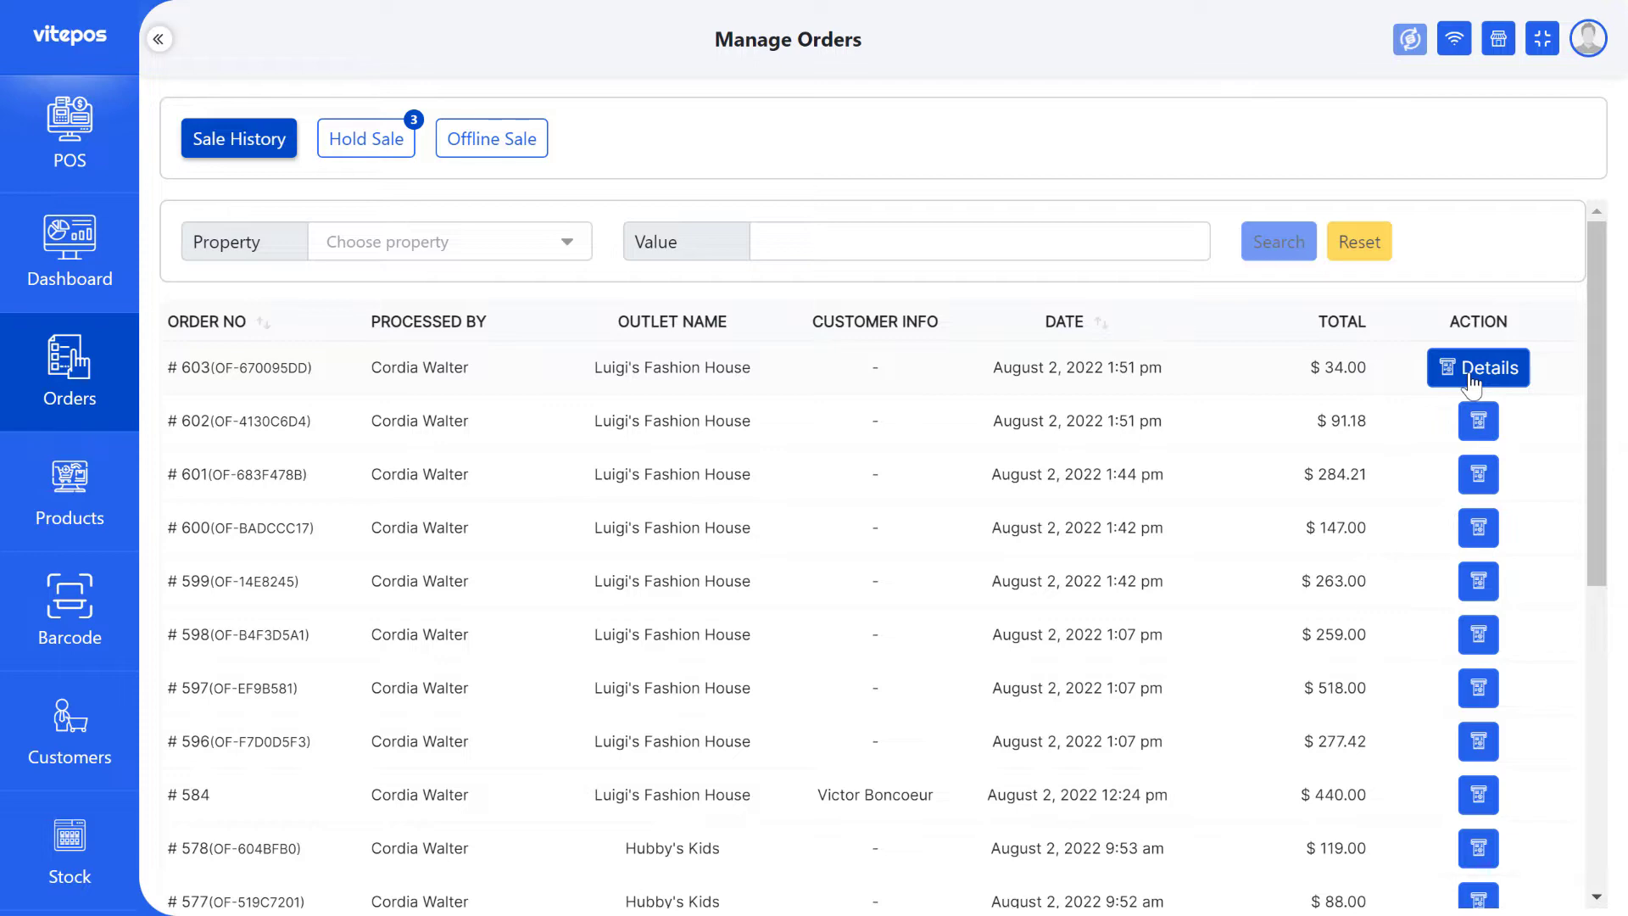
Open order #603's details and download its receipt as Order Details-603.pdf
click(1476, 371)
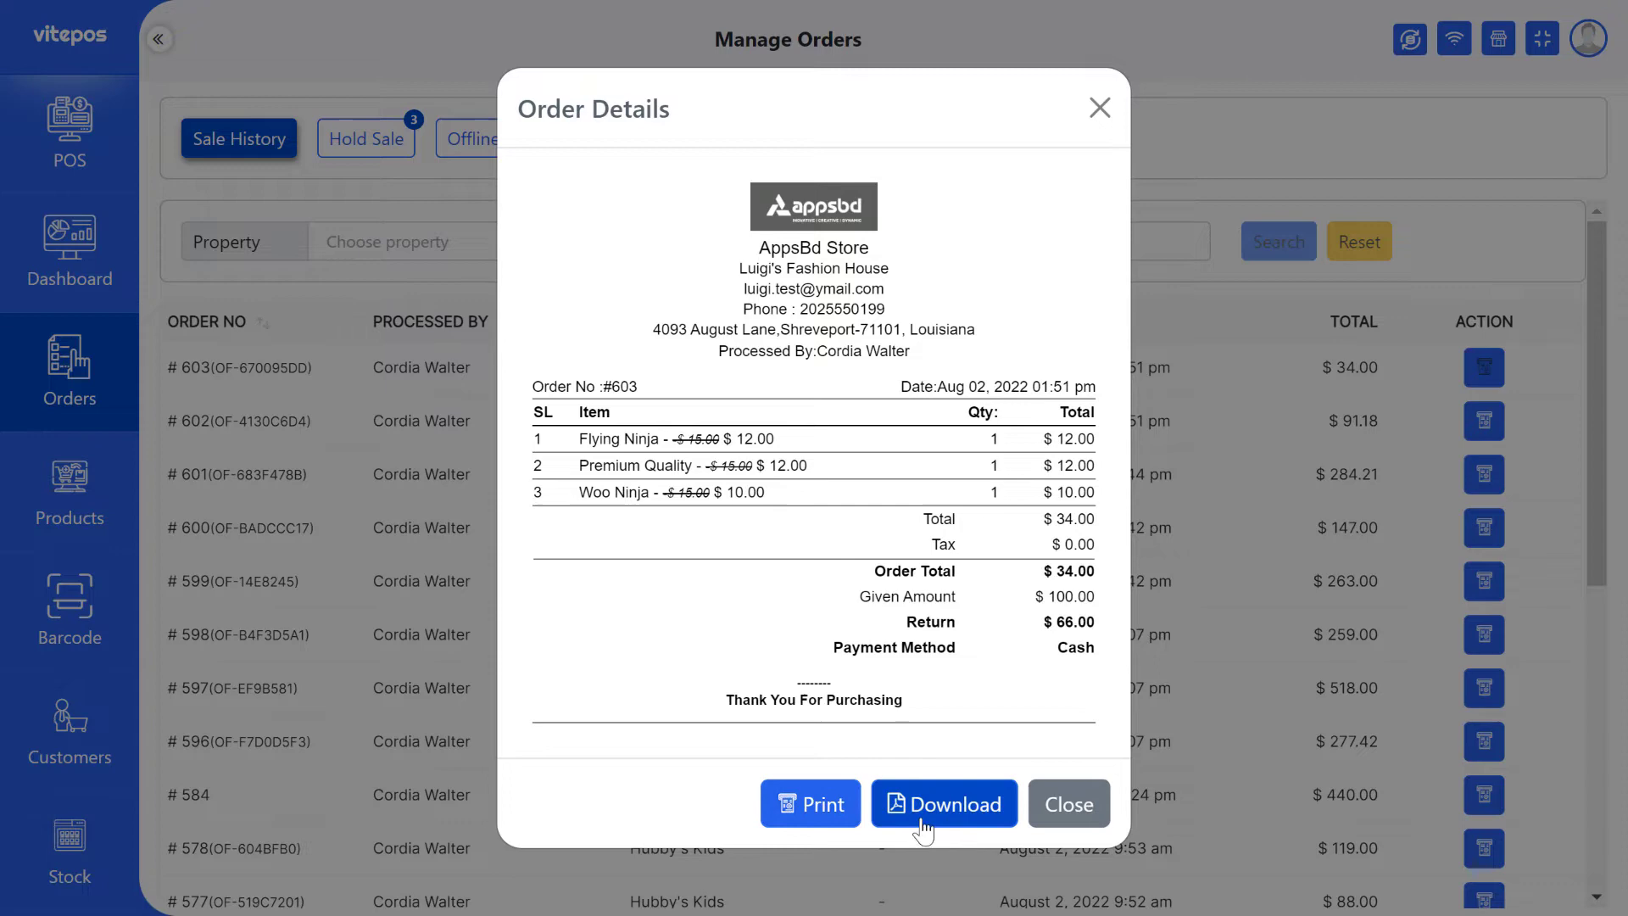
click(830, 812)
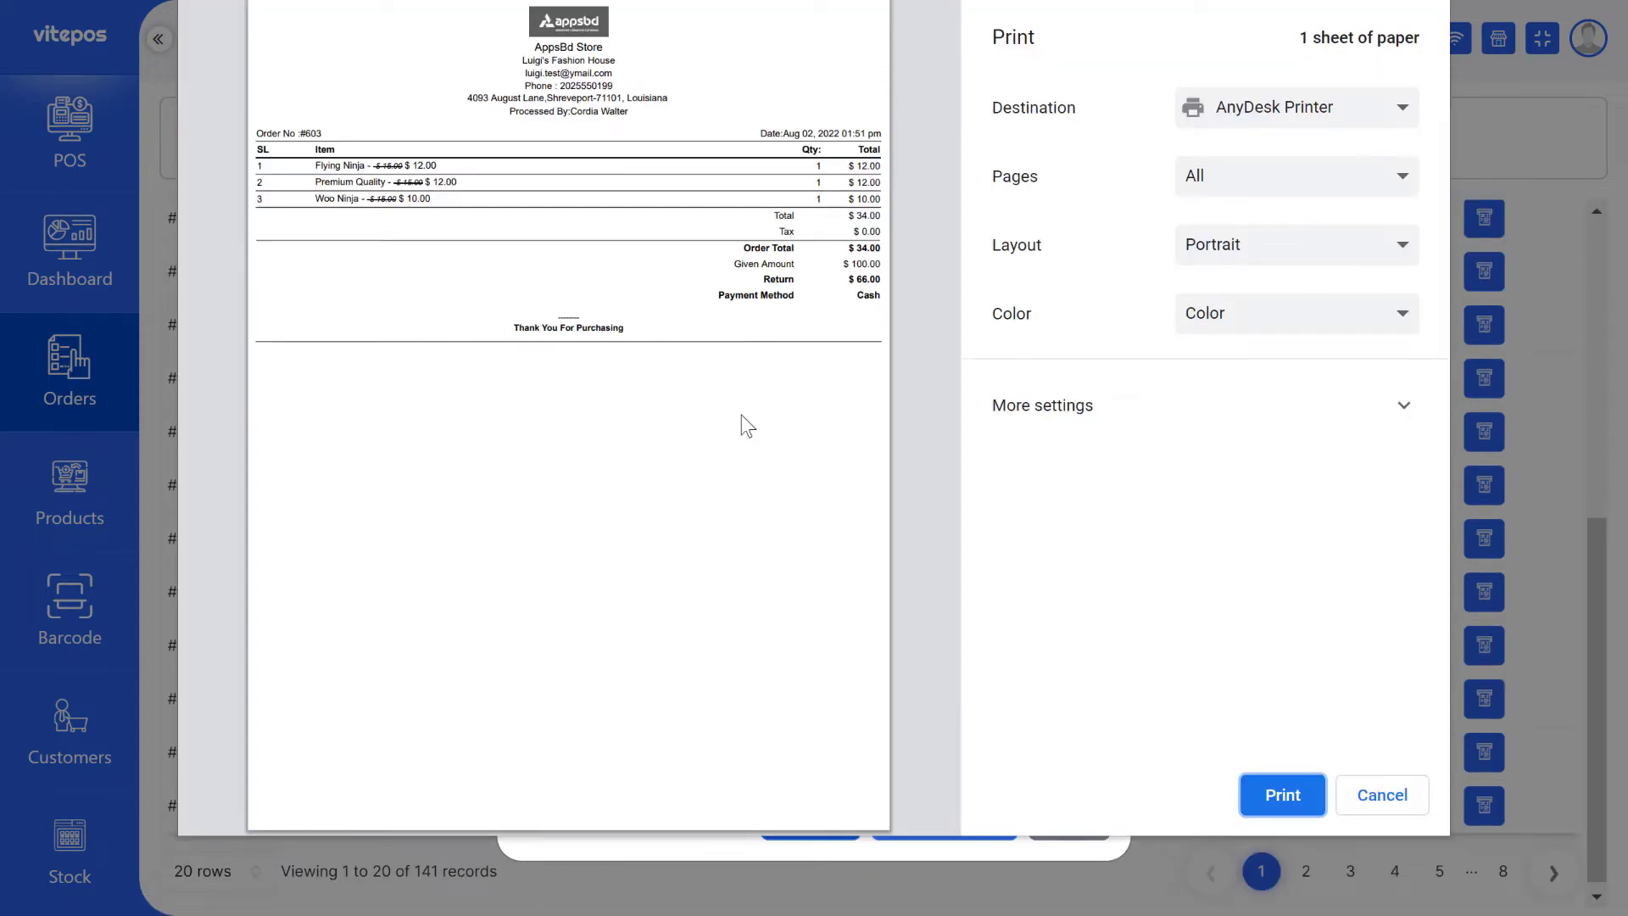
click(1384, 802)
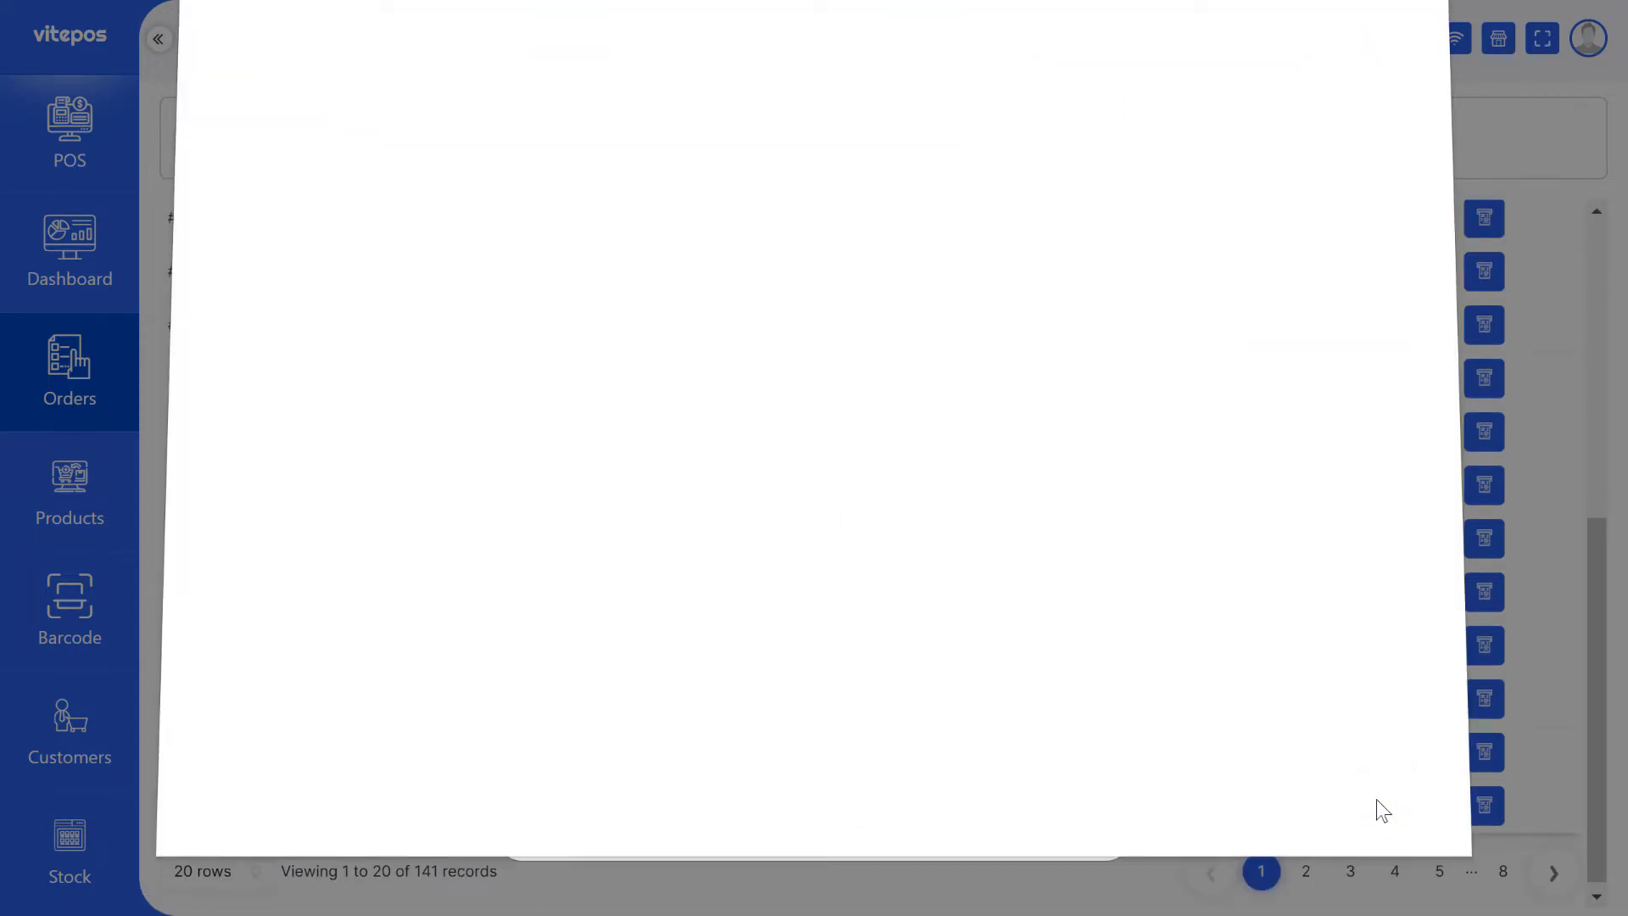
click(948, 816)
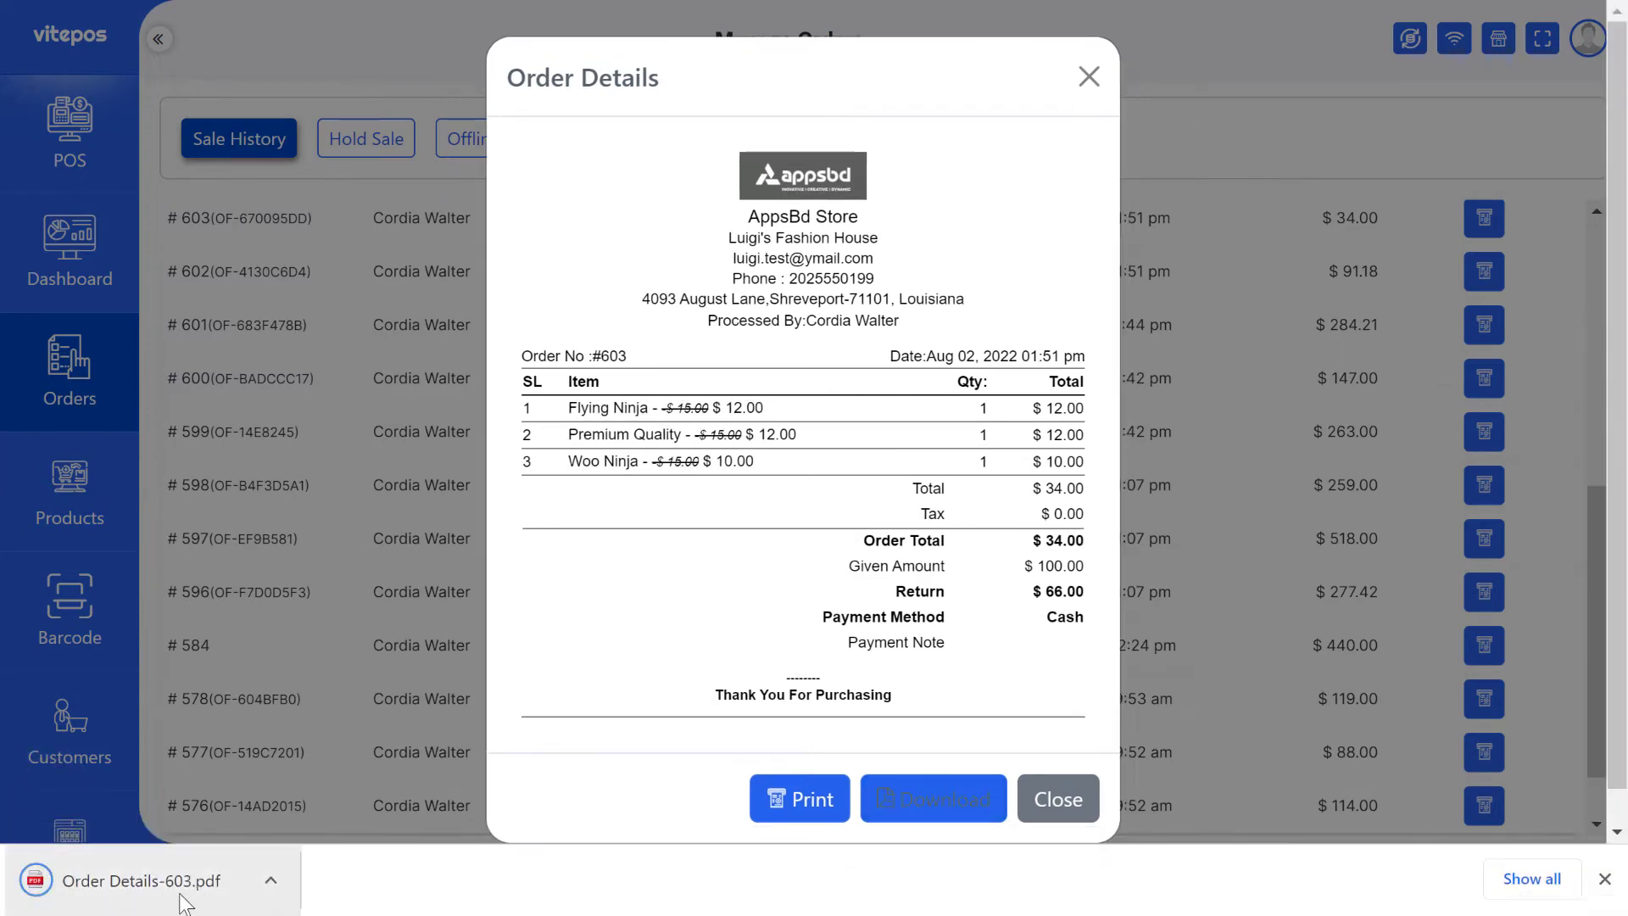
click(1605, 878)
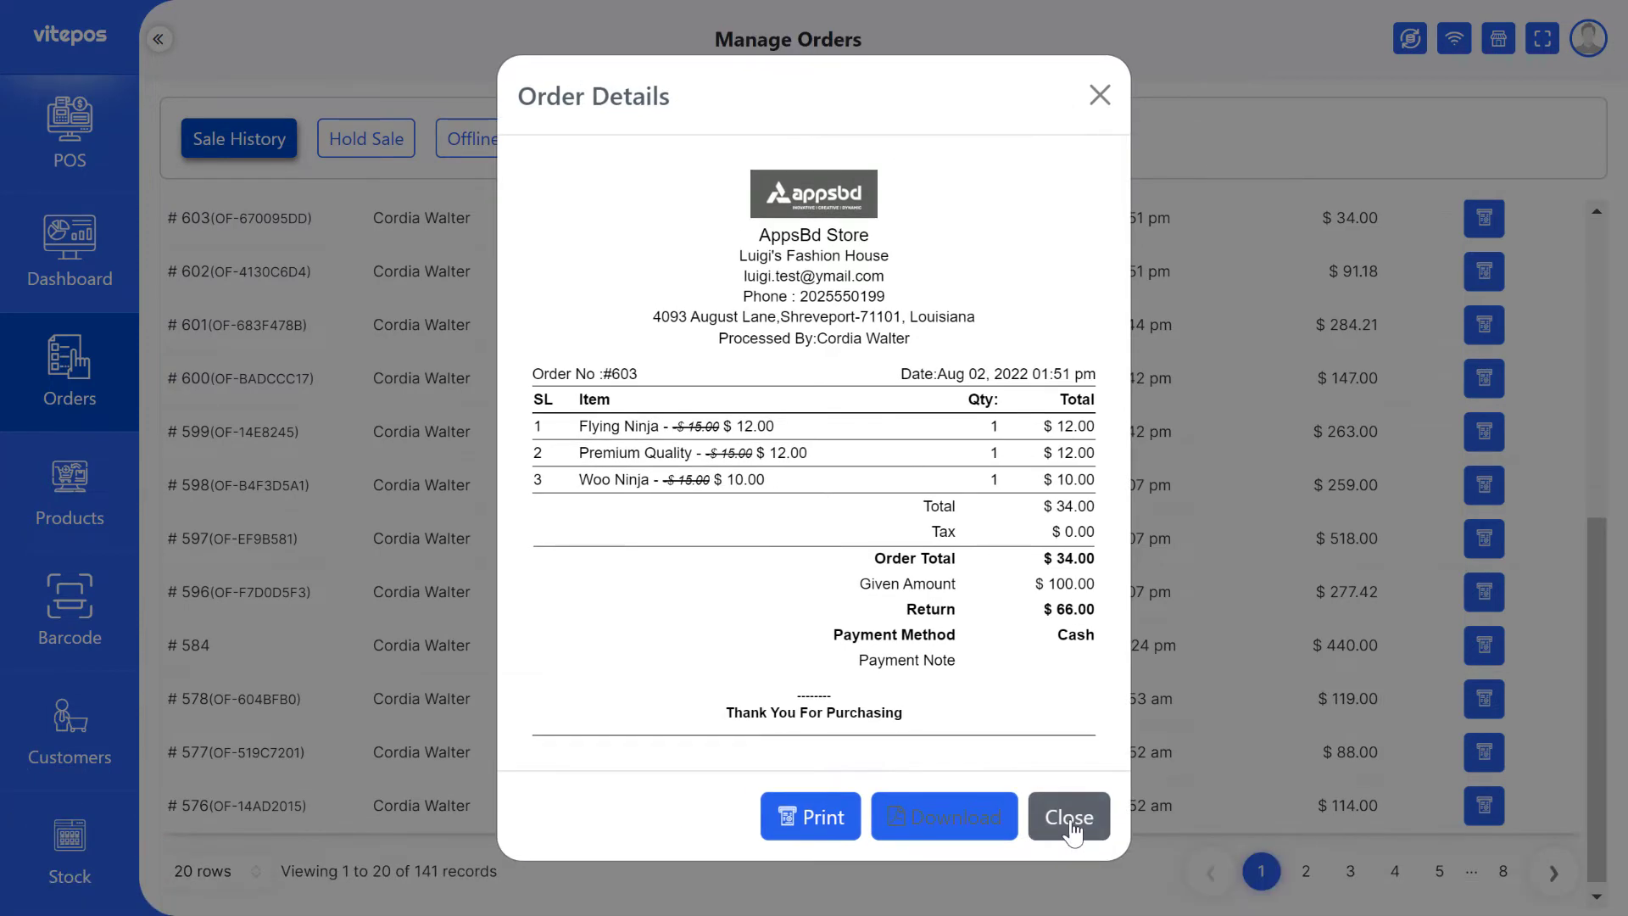
Close the receipt and filter Sale History by the outlet Luigi's Fashion House
click(1086, 814)
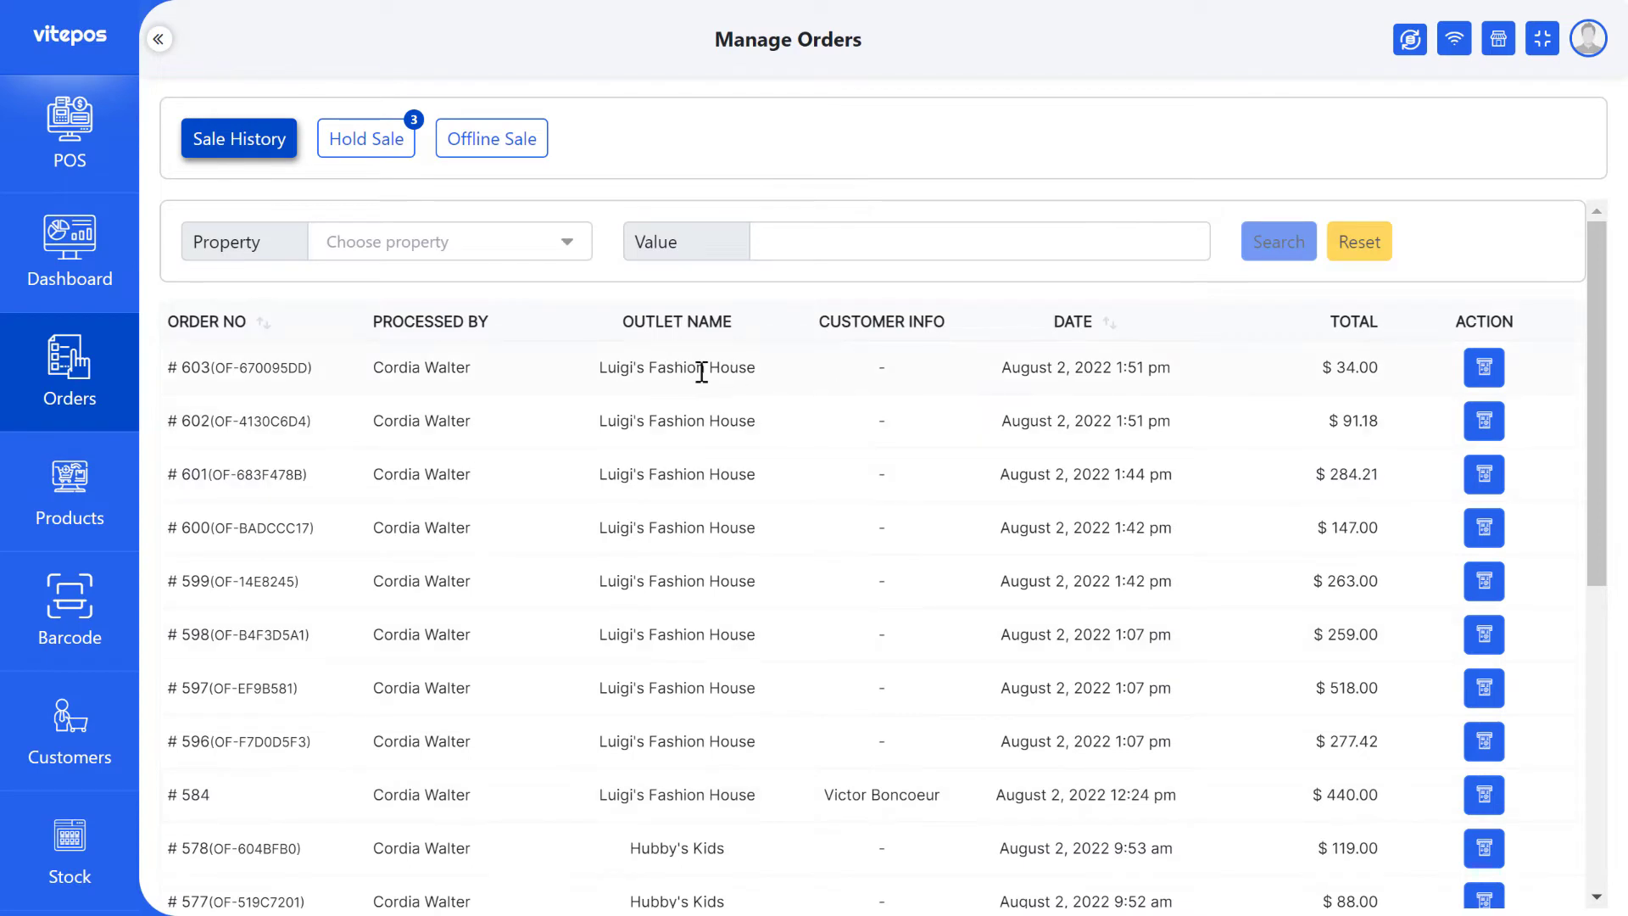
drag(192, 243, 272, 242)
click(272, 243)
click(411, 247)
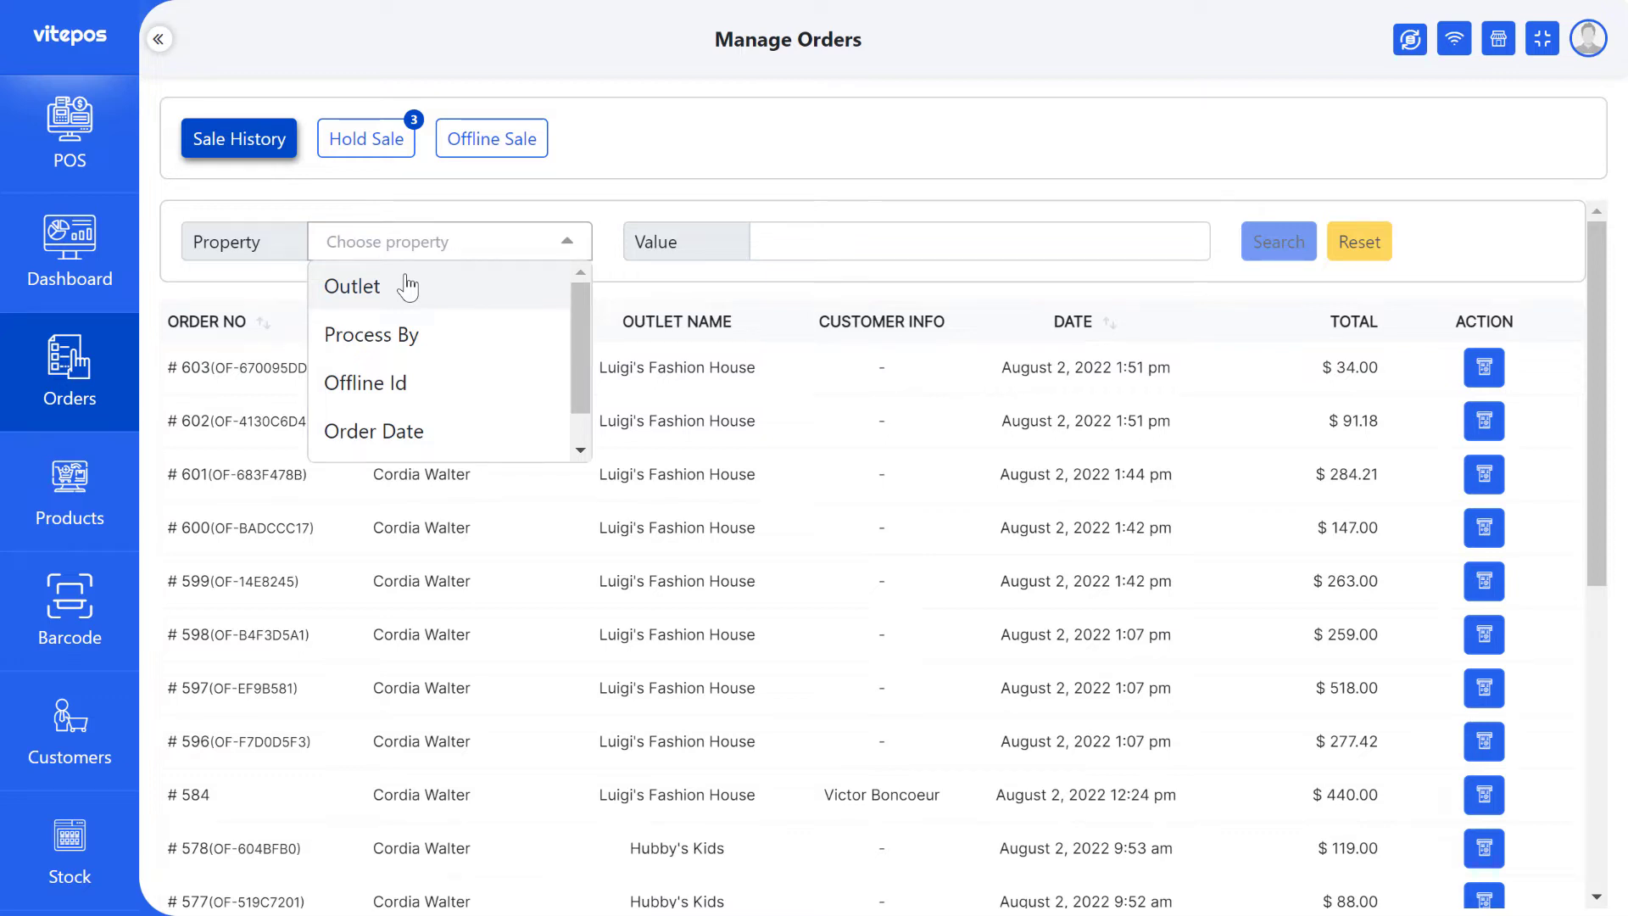
click(408, 287)
click(918, 244)
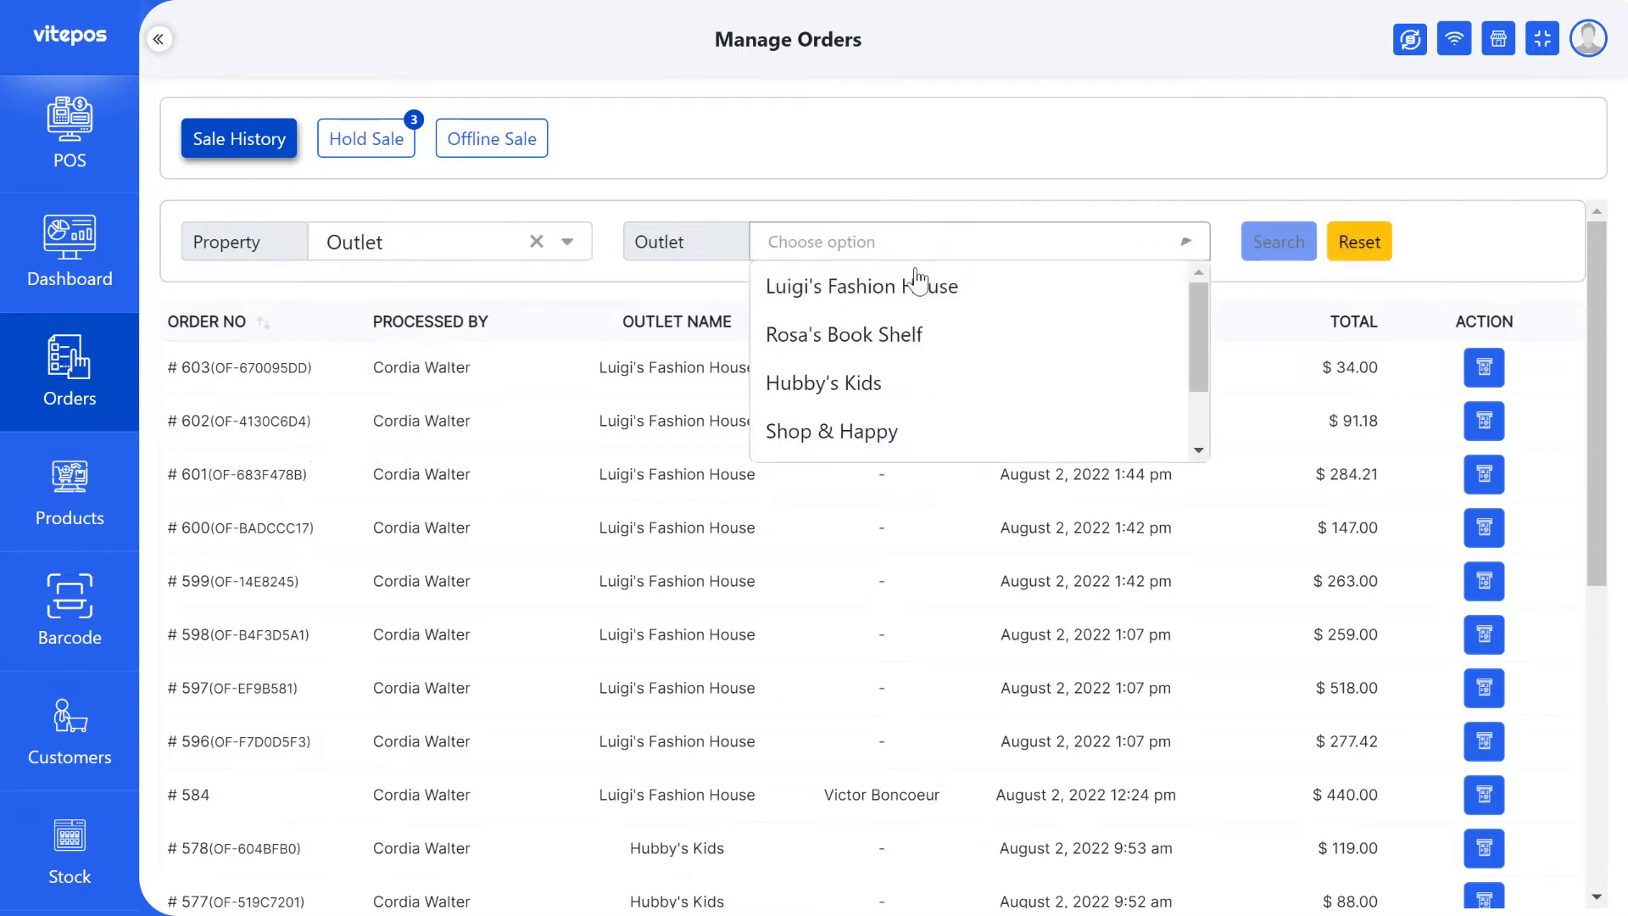
click(918, 284)
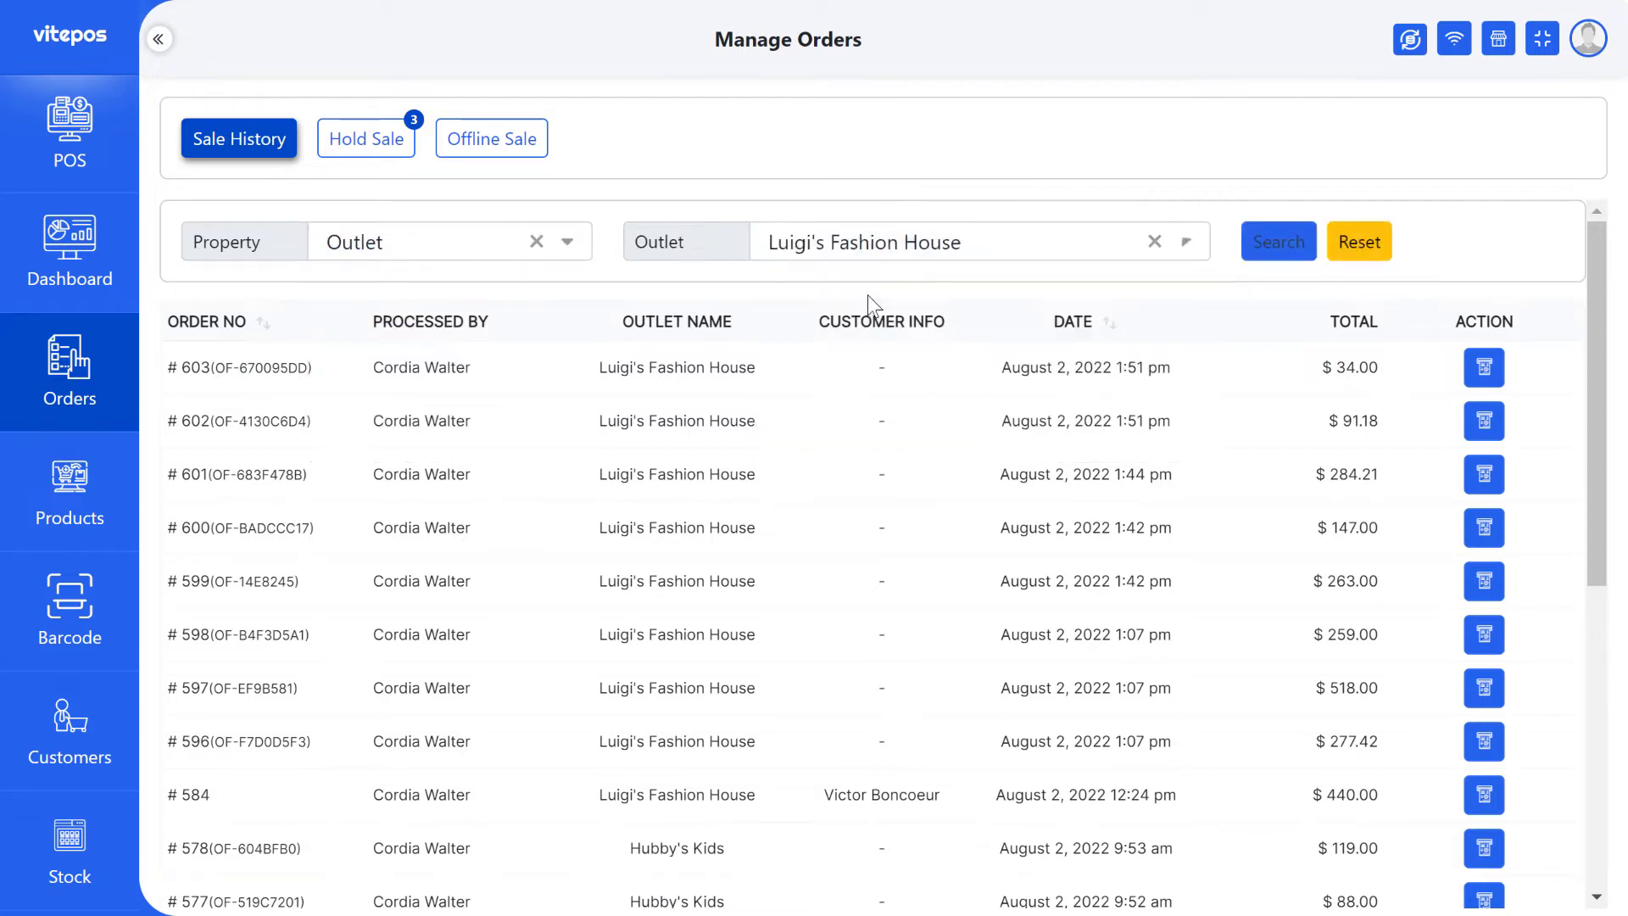
click(1279, 242)
Switch the outlet filter to Rosa's Book Shelf and search again
scroll(704, 501, down, 8)
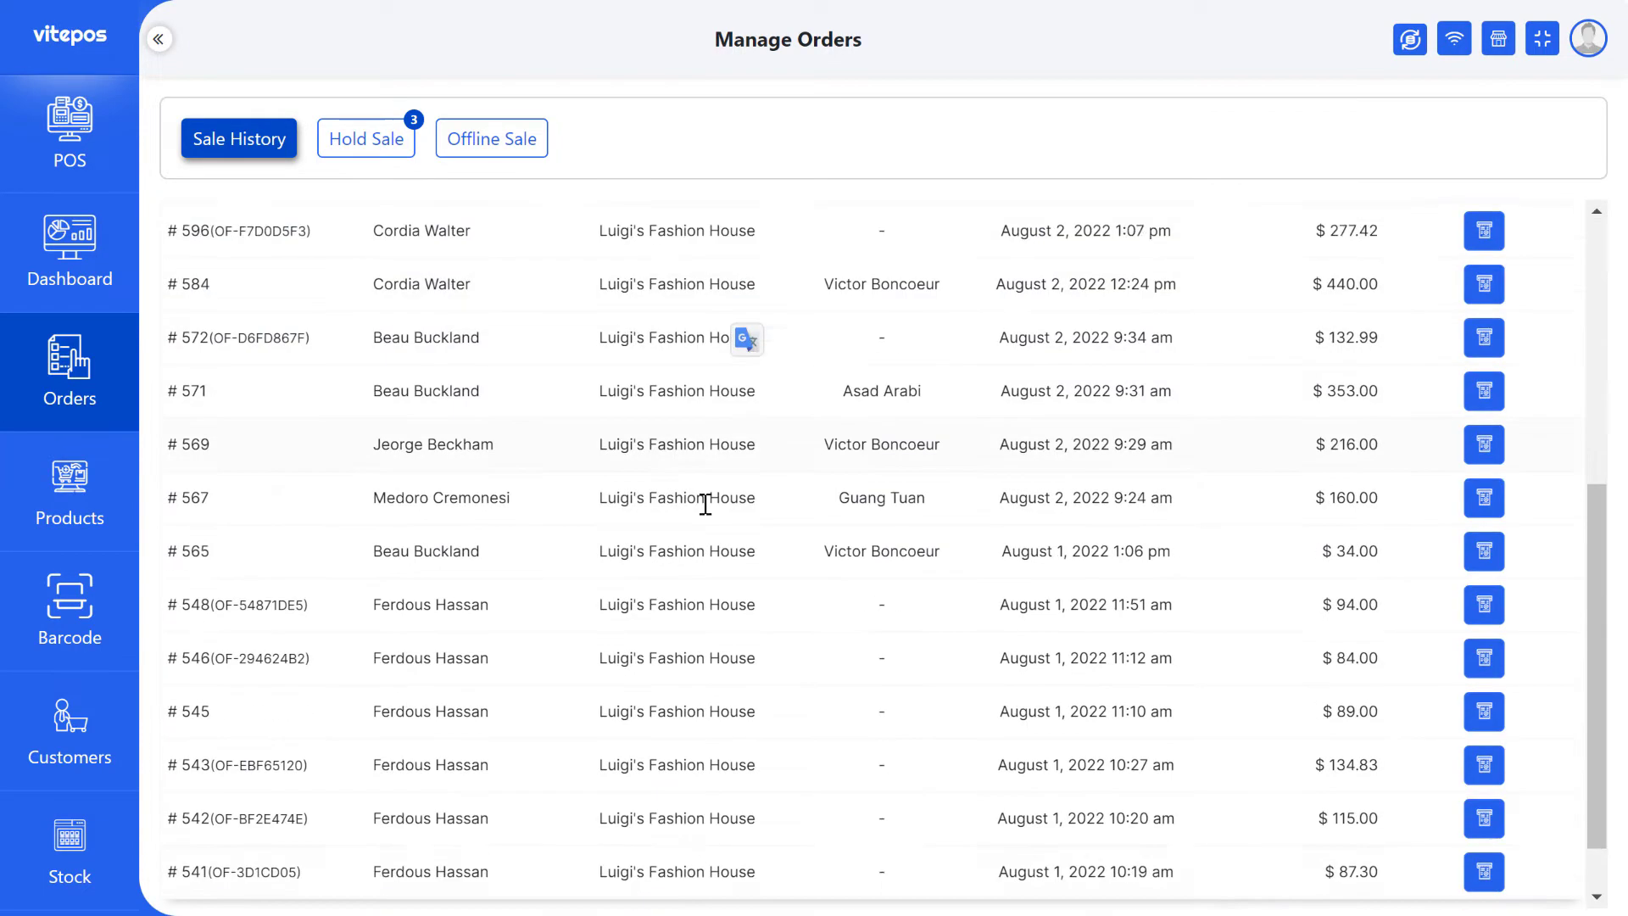
scroll(763, 600, up, 8)
click(926, 247)
click(899, 335)
click(1264, 246)
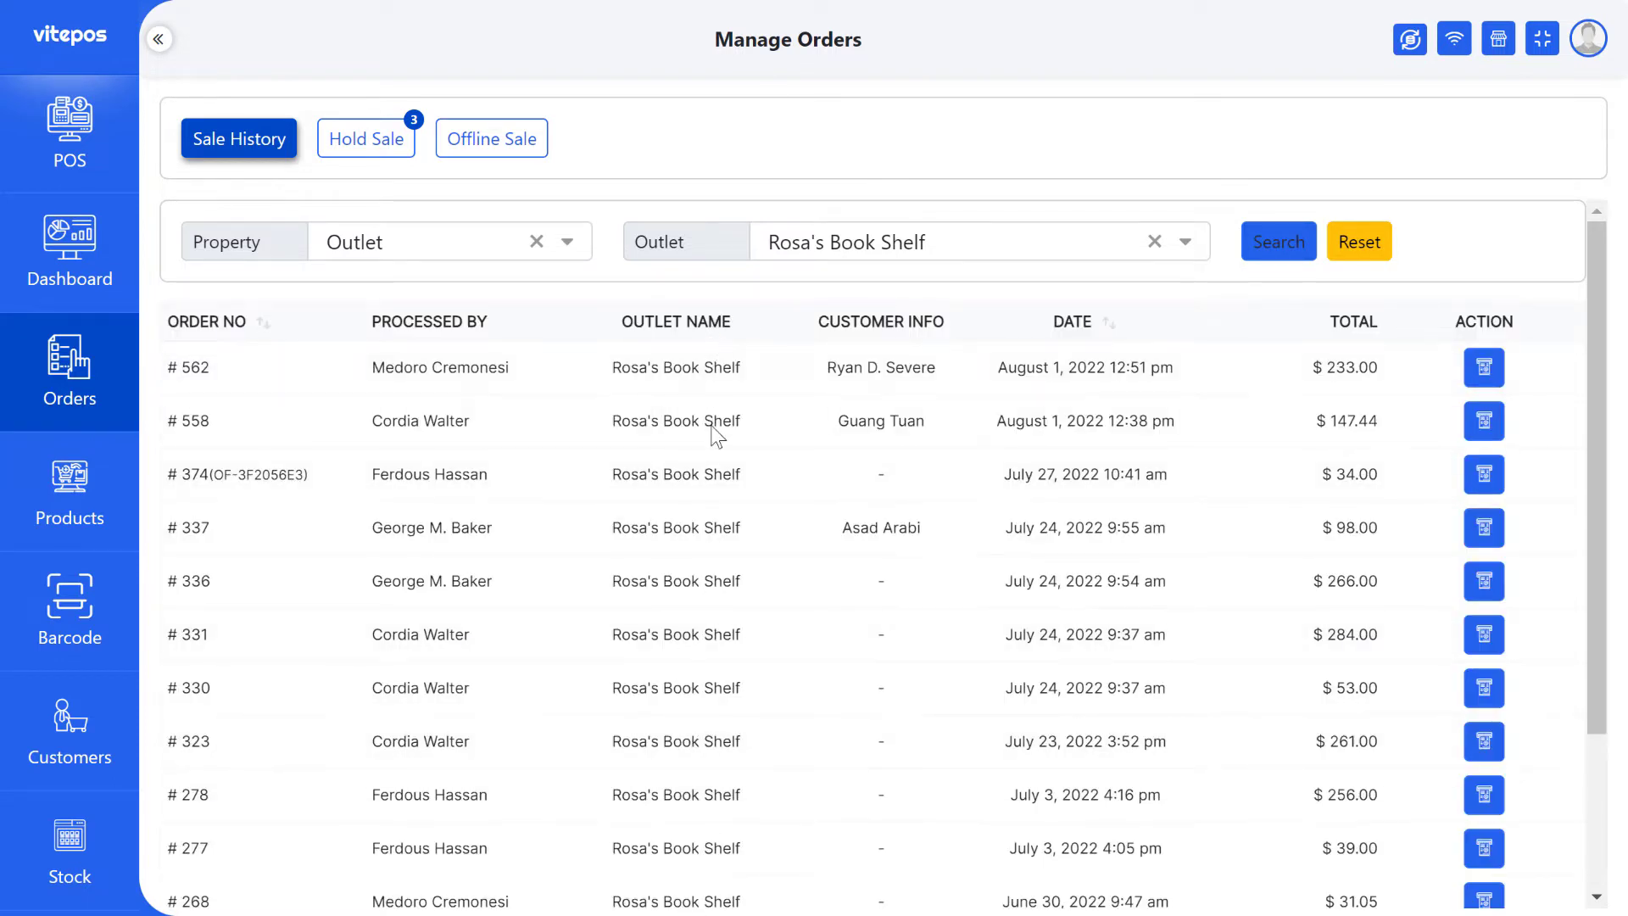
Filter Sale History by Process By, searching the processing staff member's surname
click(458, 255)
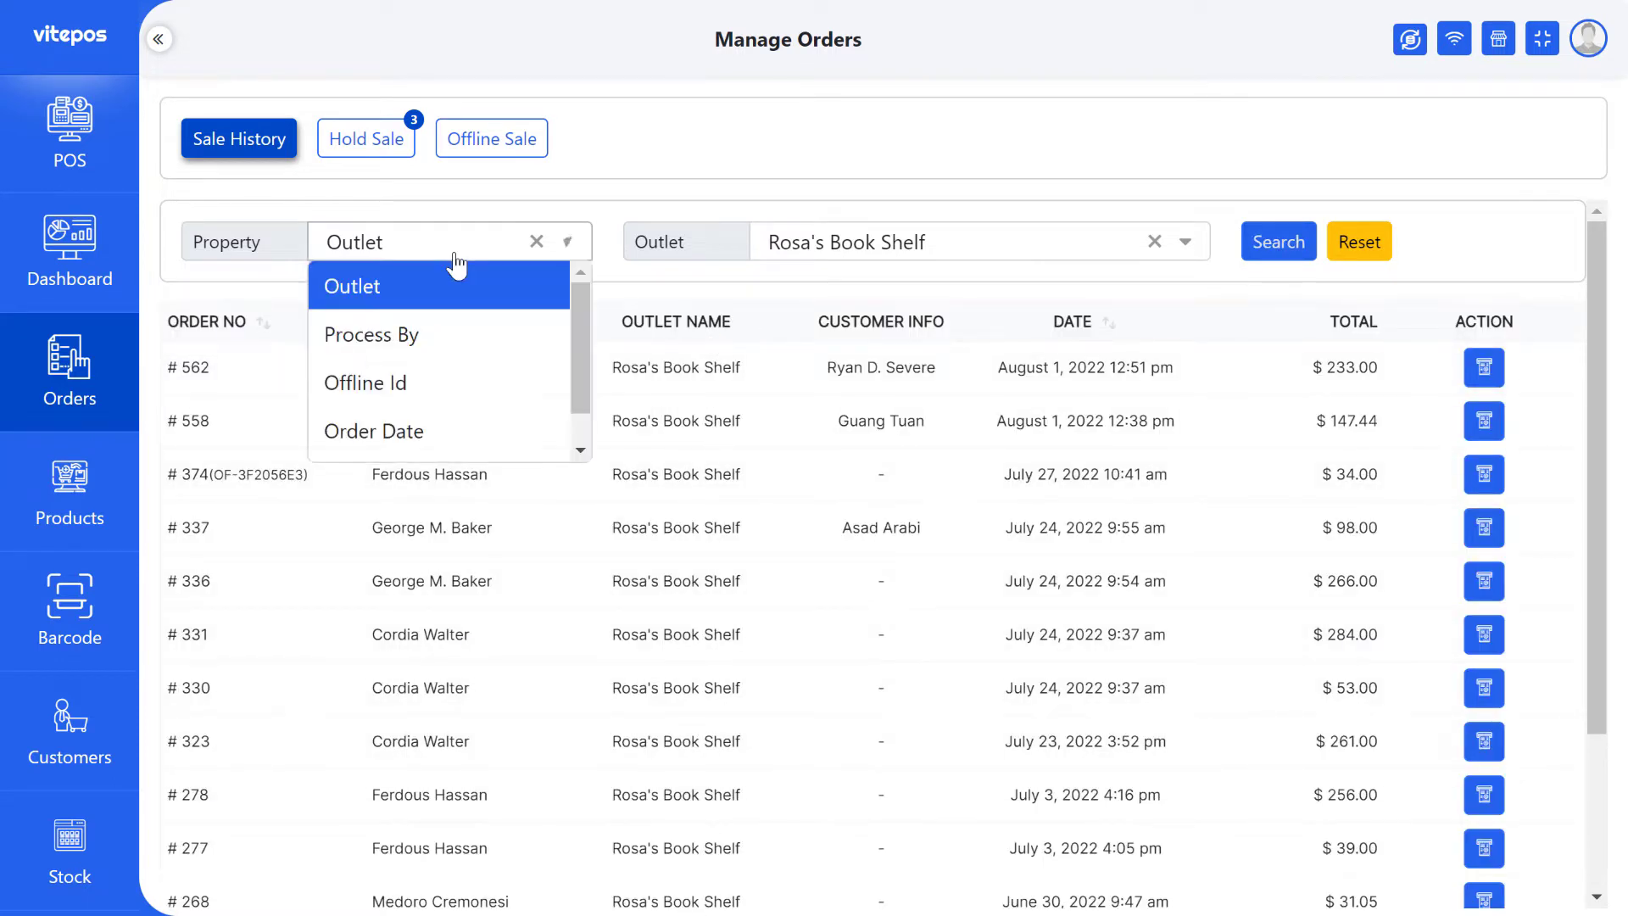
click(407, 353)
click(816, 242)
text(baker)
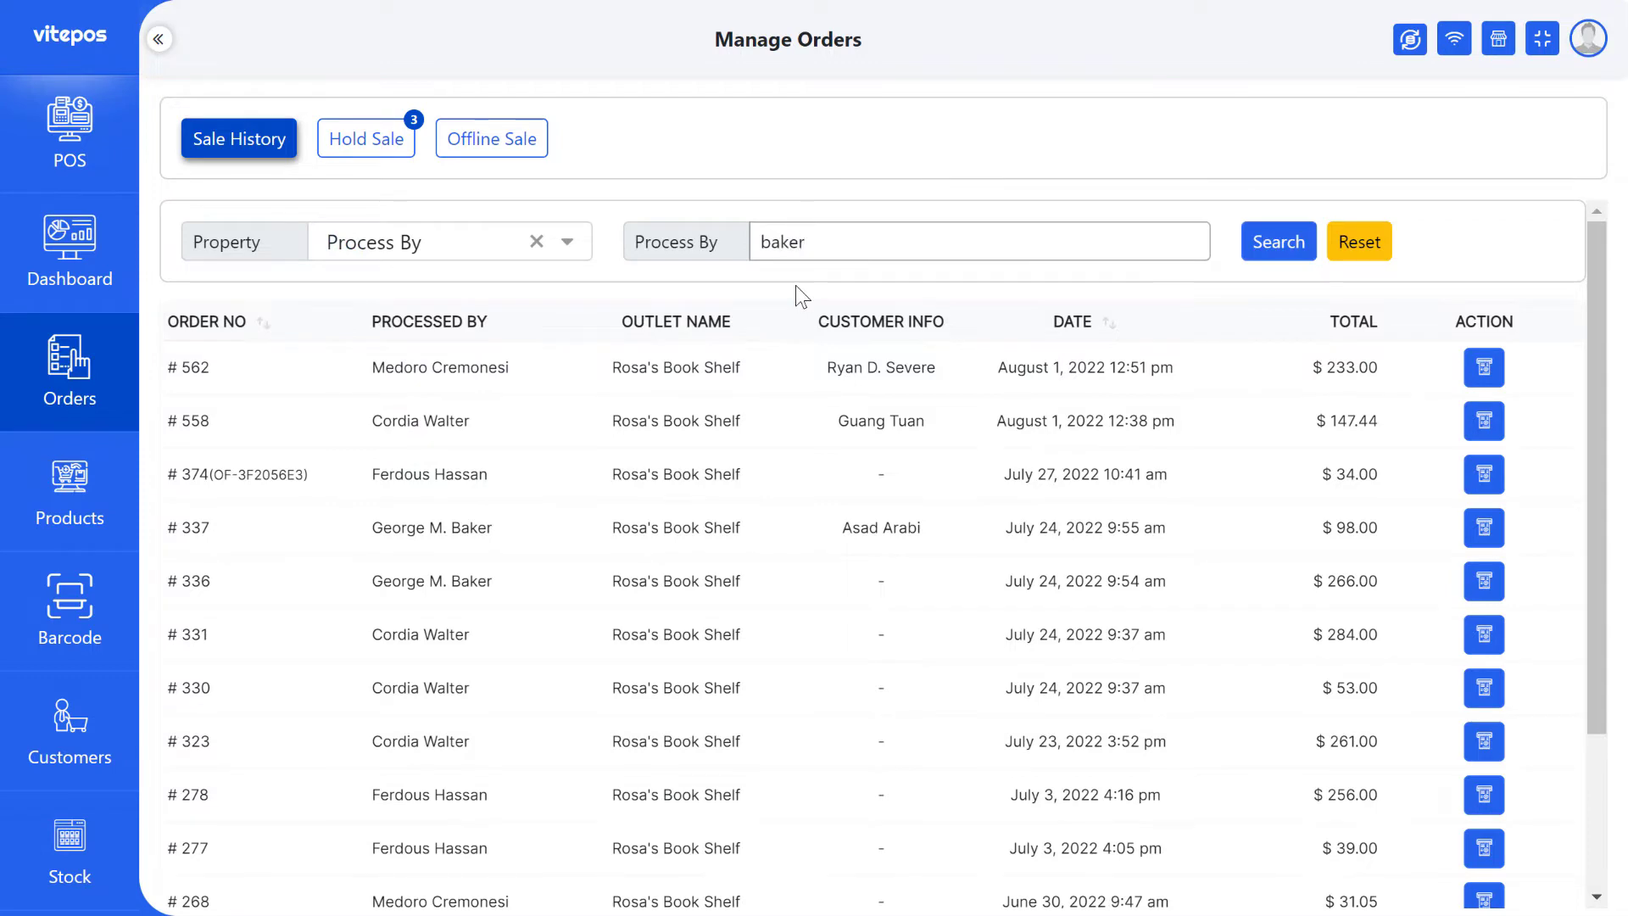
click(1272, 246)
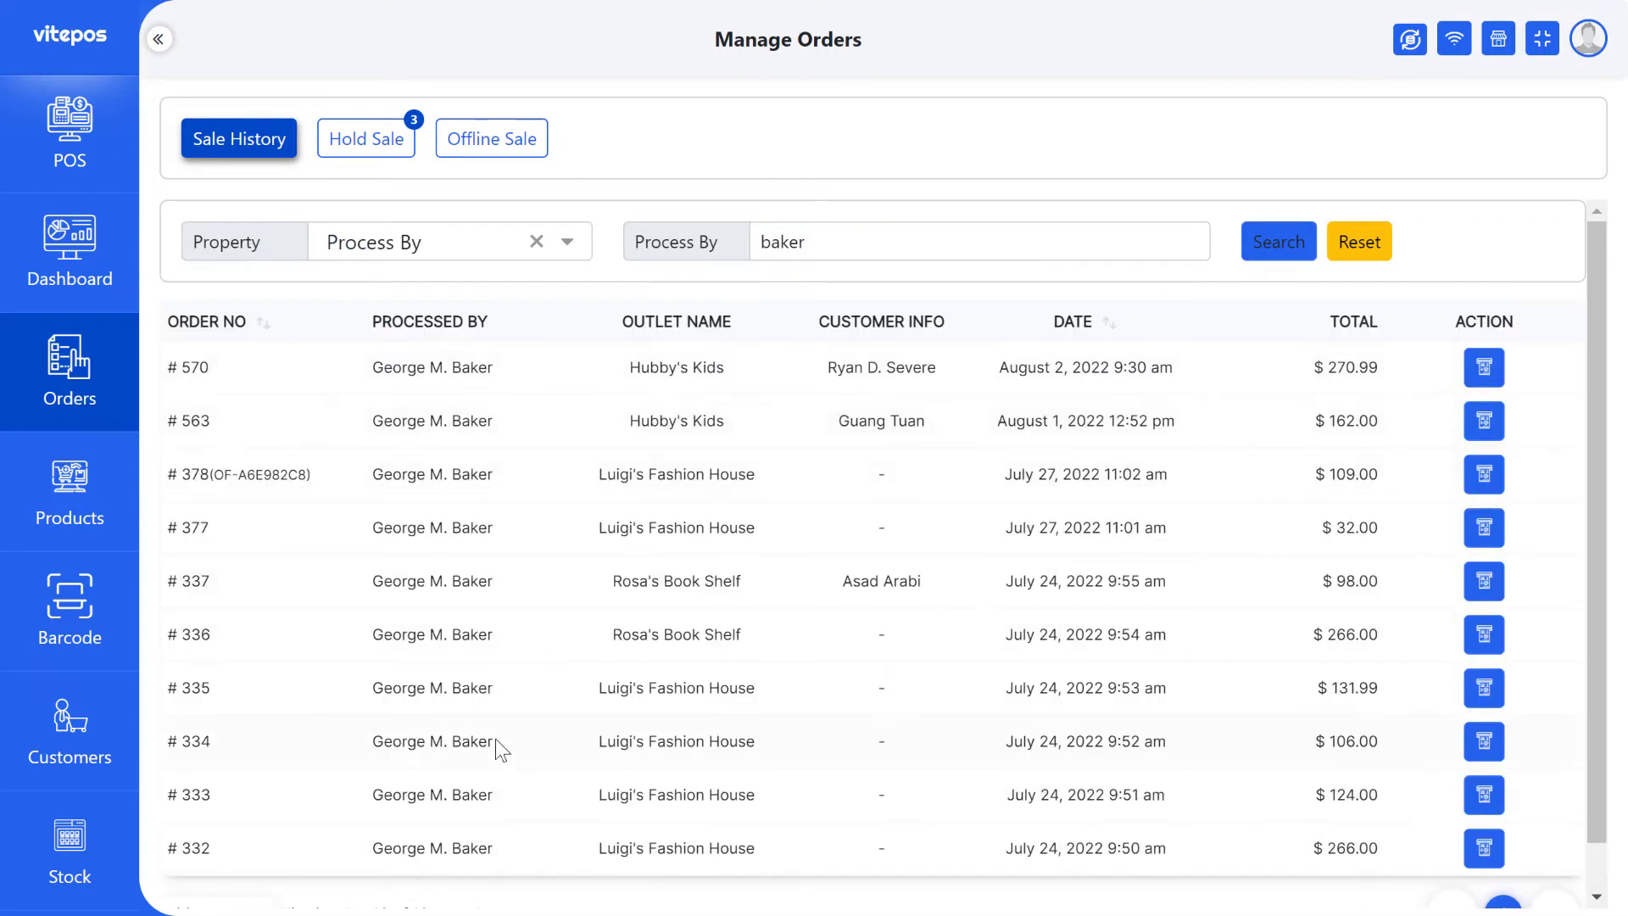
Search by Offline Id for order #597 using the copied id OF-EF9B581
click(536, 242)
click(382, 352)
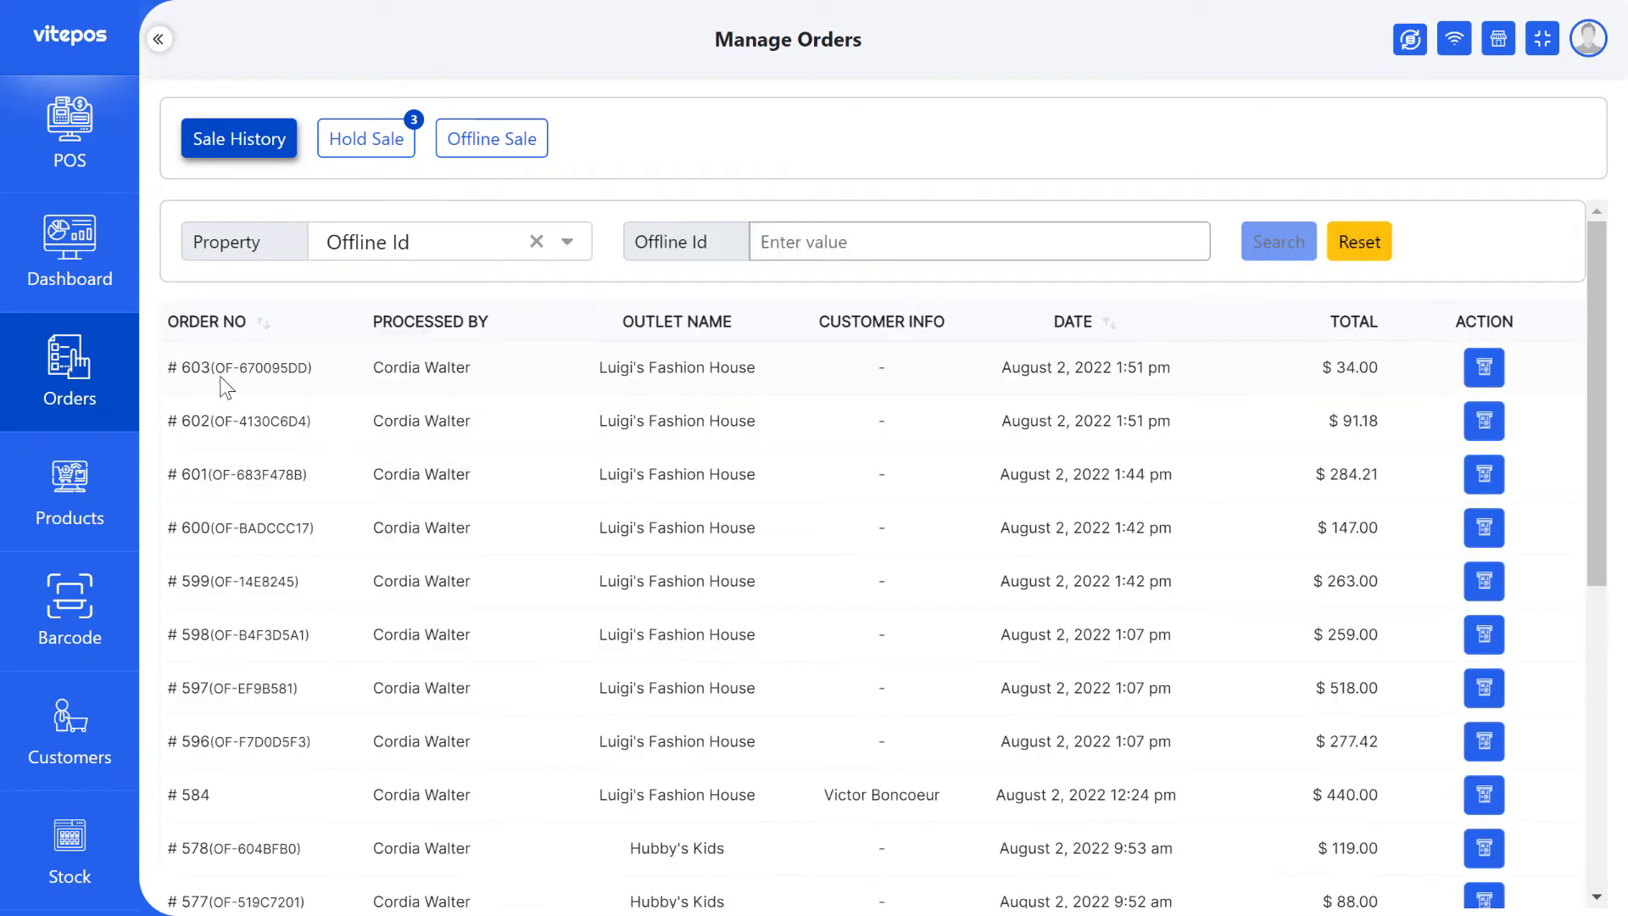
drag(214, 367, 297, 367)
drag(214, 688, 297, 690)
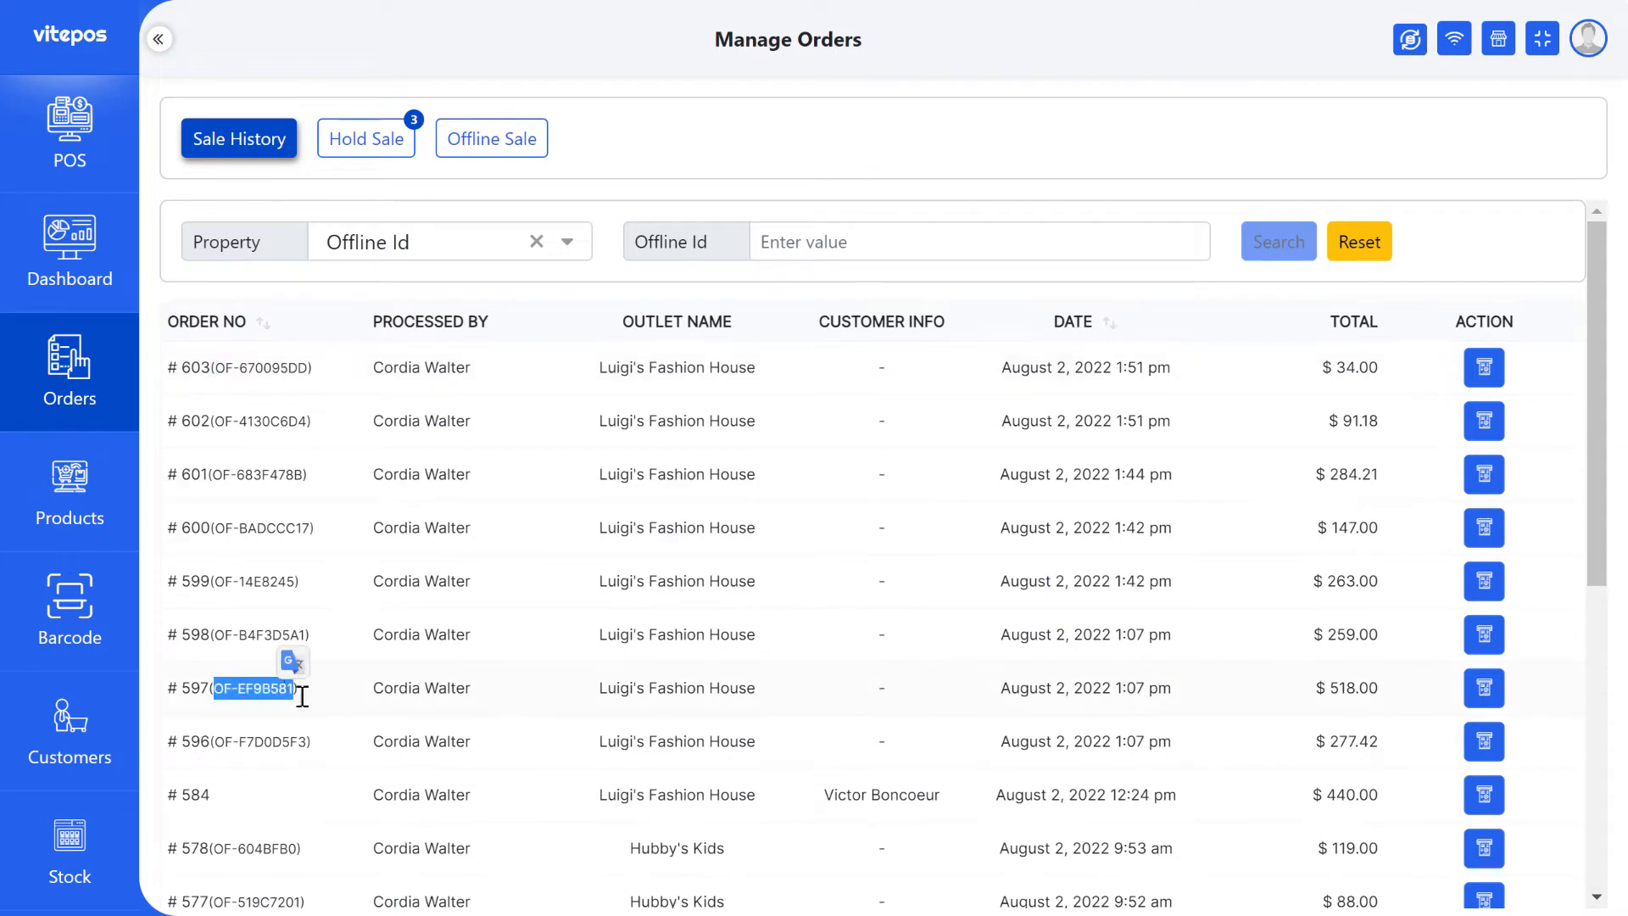
key(ctrl+c)
click(804, 240)
key(ctrl+v)
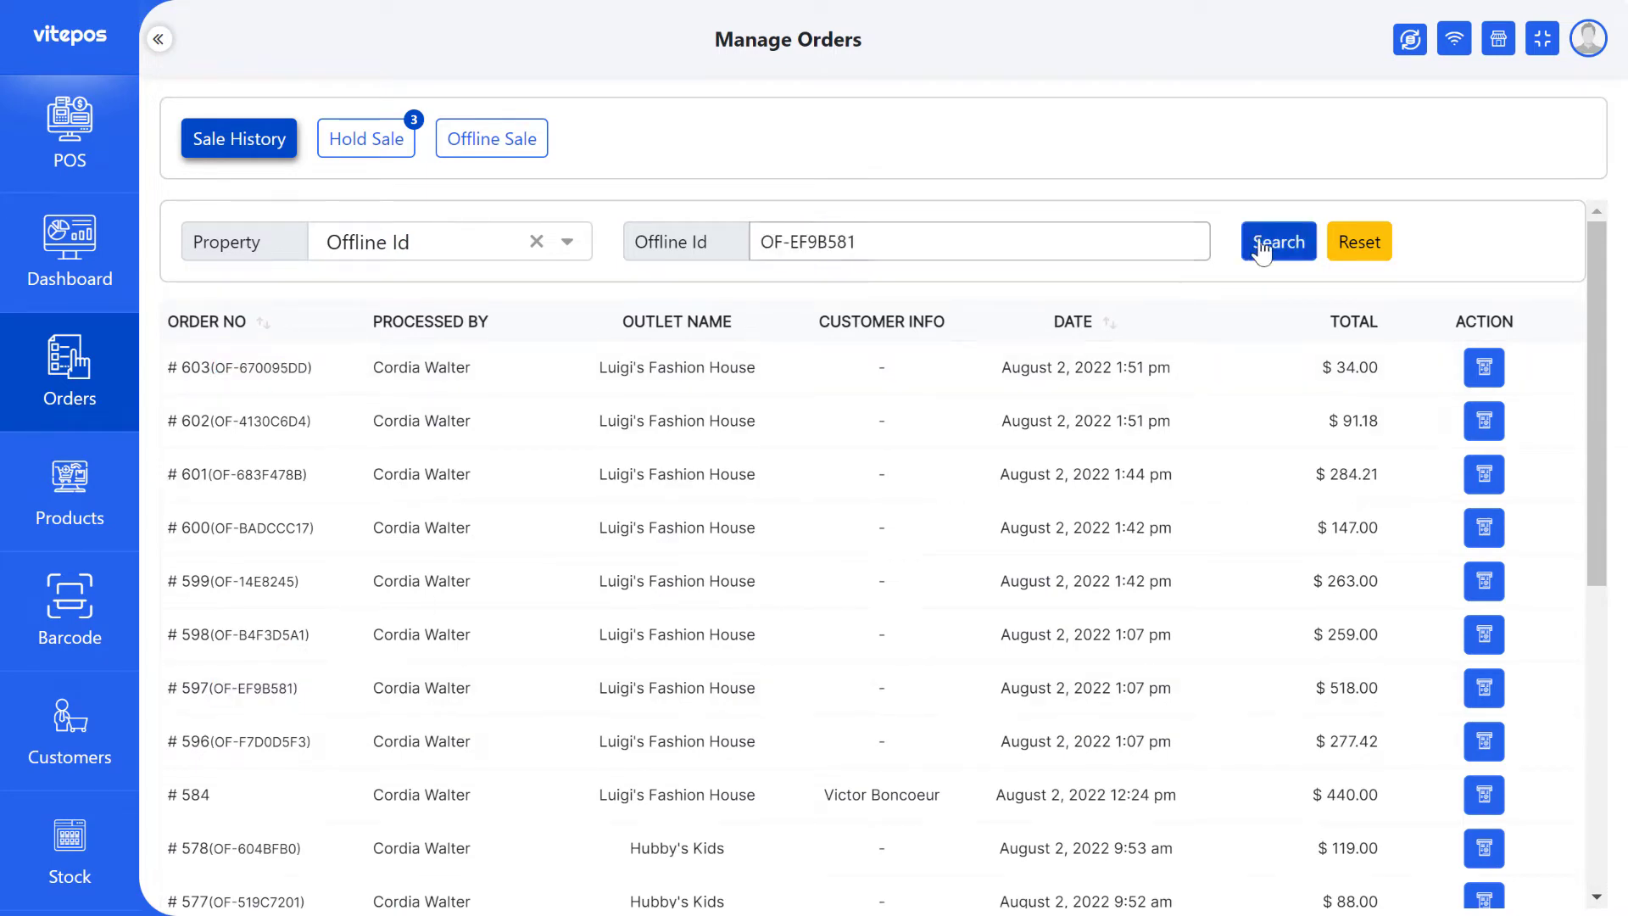
click(1268, 244)
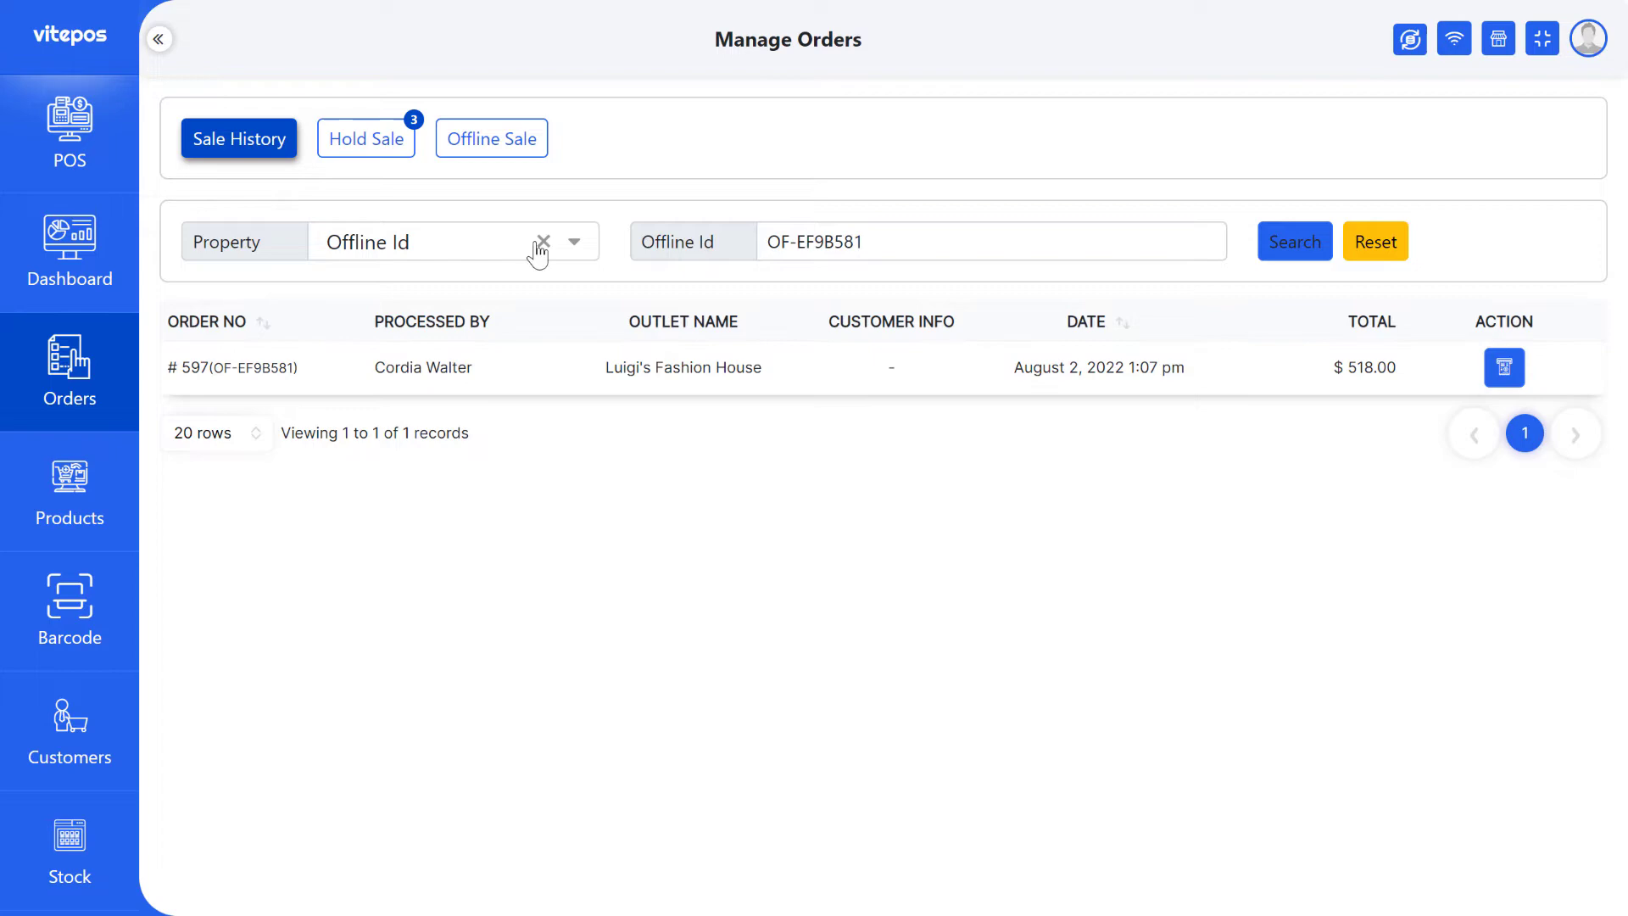
Filter Sale History by Order Date to August 1, 2022
click(526, 244)
click(407, 389)
click(857, 246)
click(829, 381)
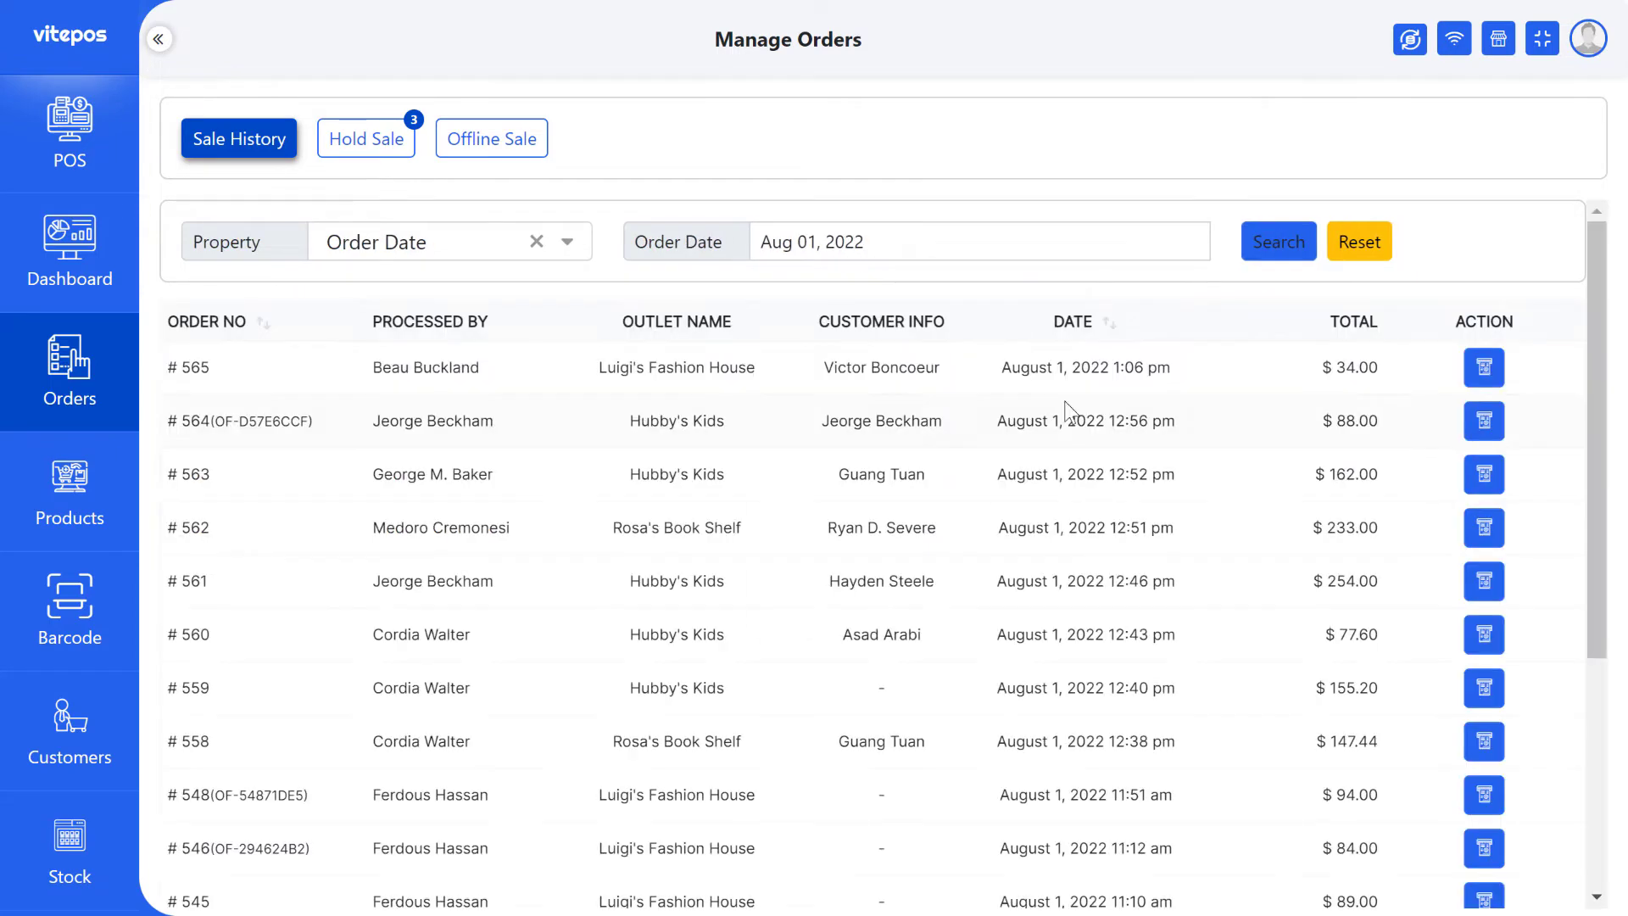
drag(1001, 366, 1086, 366)
click(1100, 365)
scroll(1052, 547, down, 1)
scroll(1051, 547, up, 1)
Filter by Date Between July 25 and July 31, 2022, listing 30 records
click(475, 242)
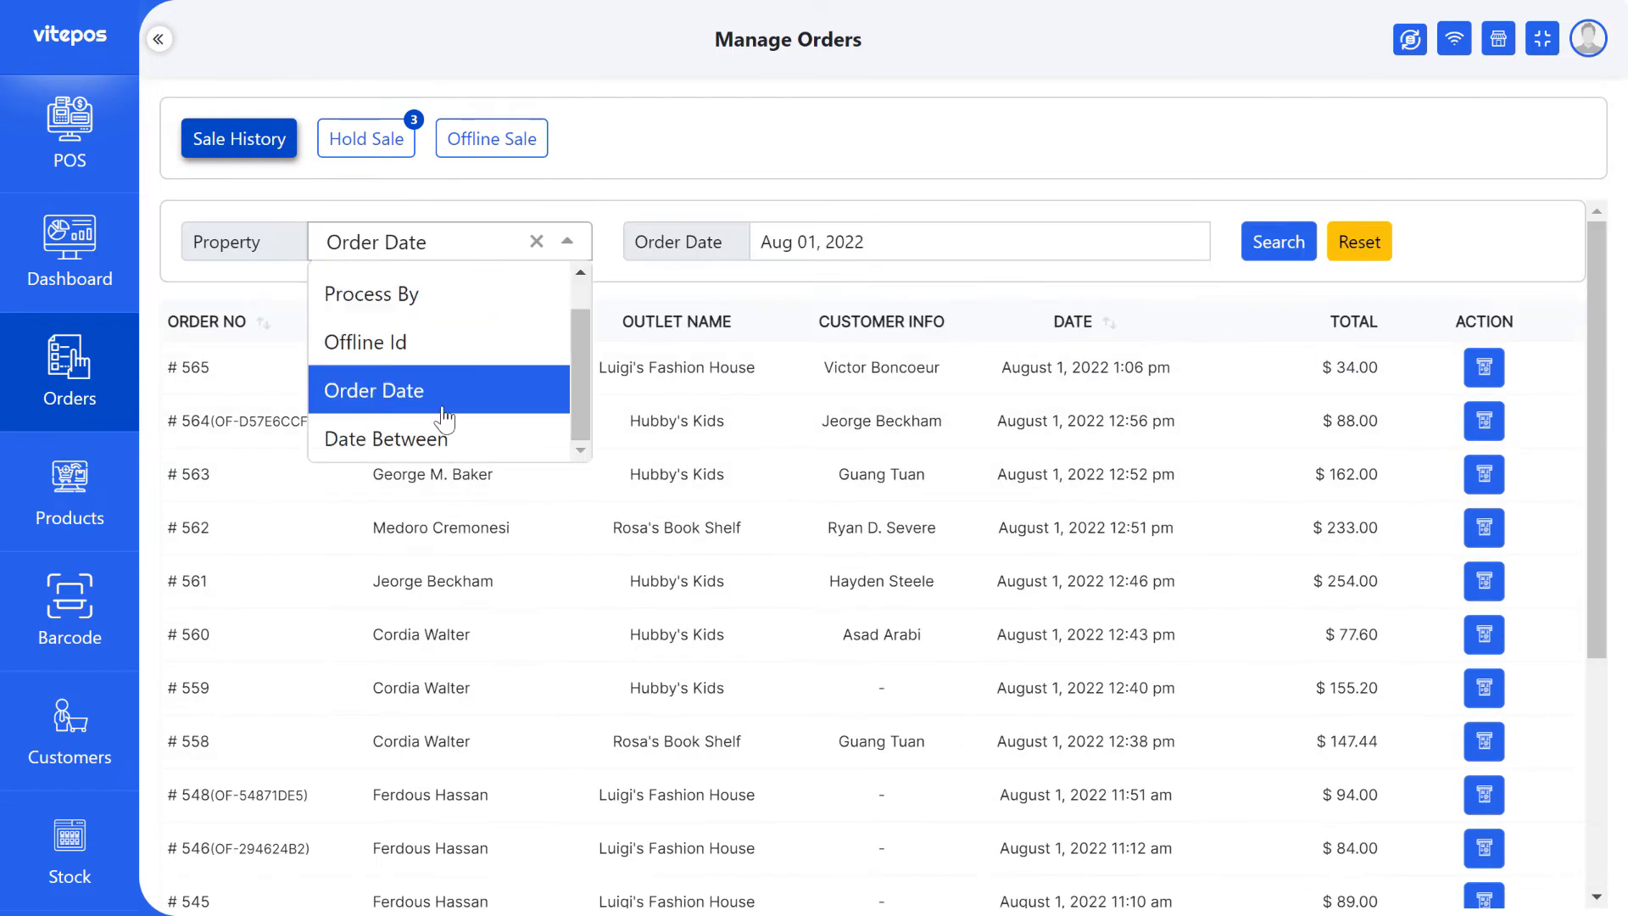
click(365, 432)
click(814, 242)
click(779, 306)
click(820, 547)
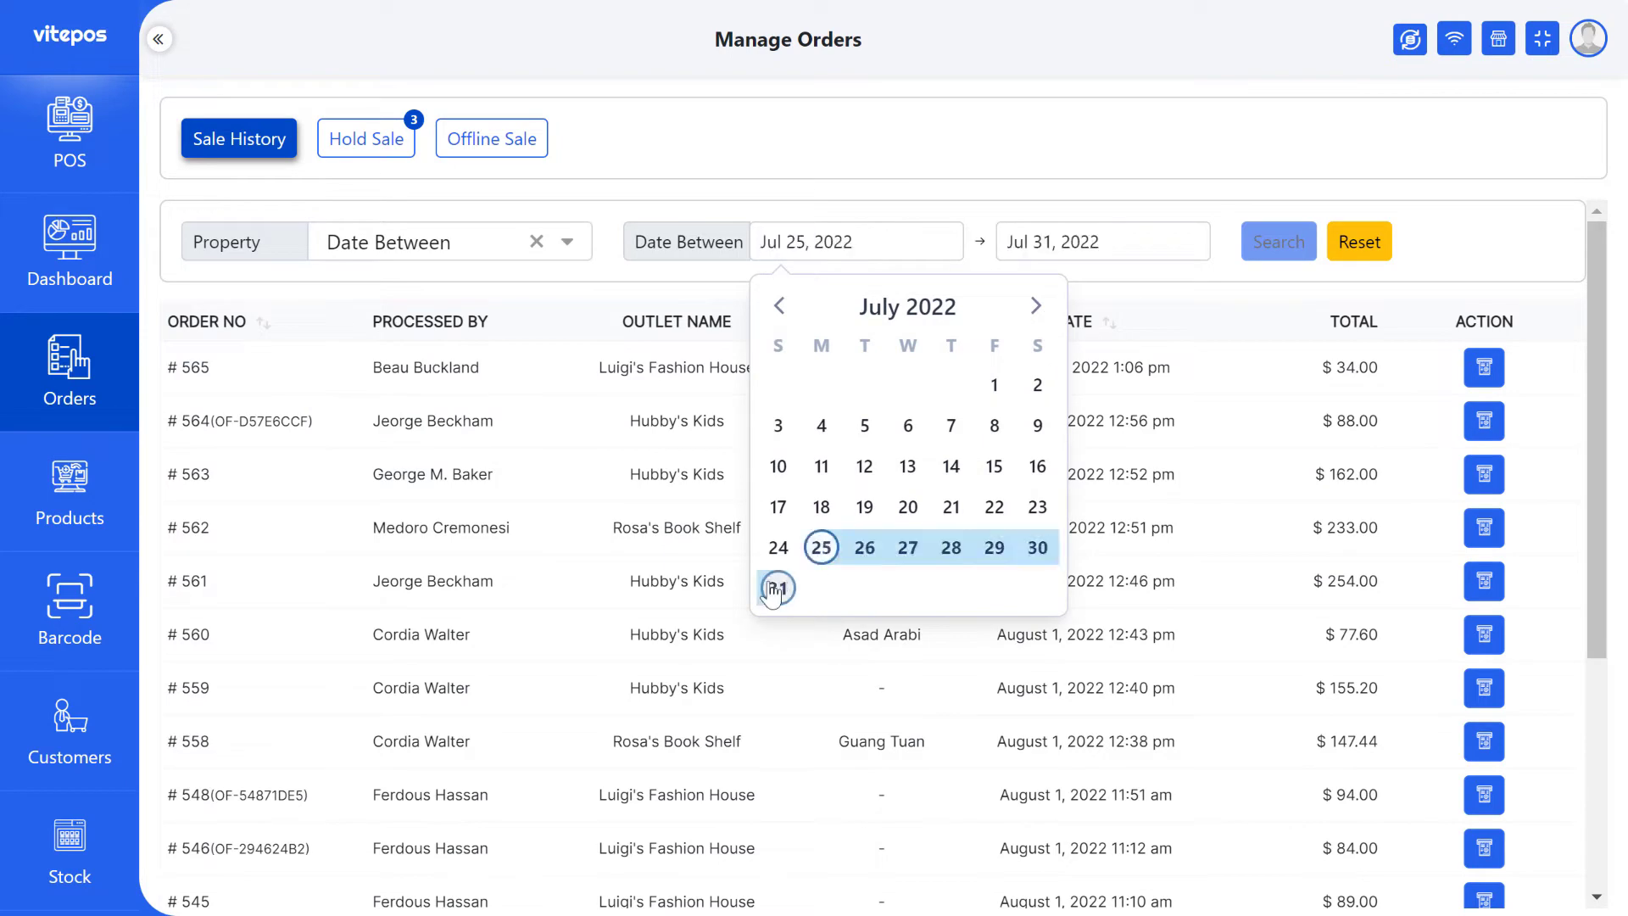
click(777, 588)
click(1258, 246)
scroll(1009, 737, down, 5)
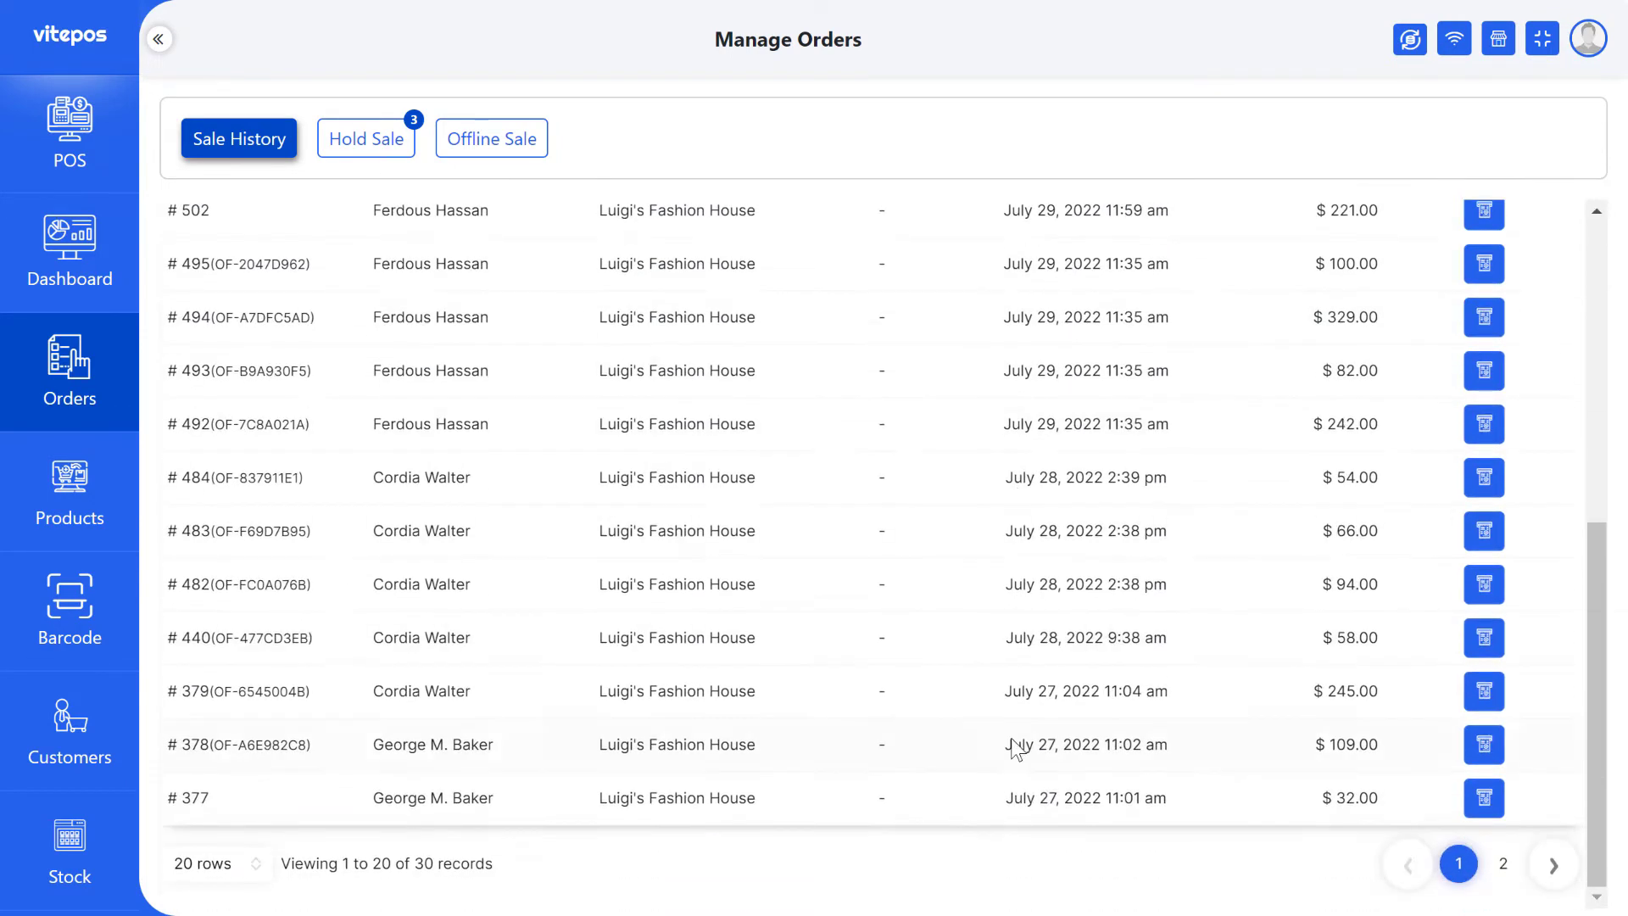
scroll(1003, 368, up, 5)
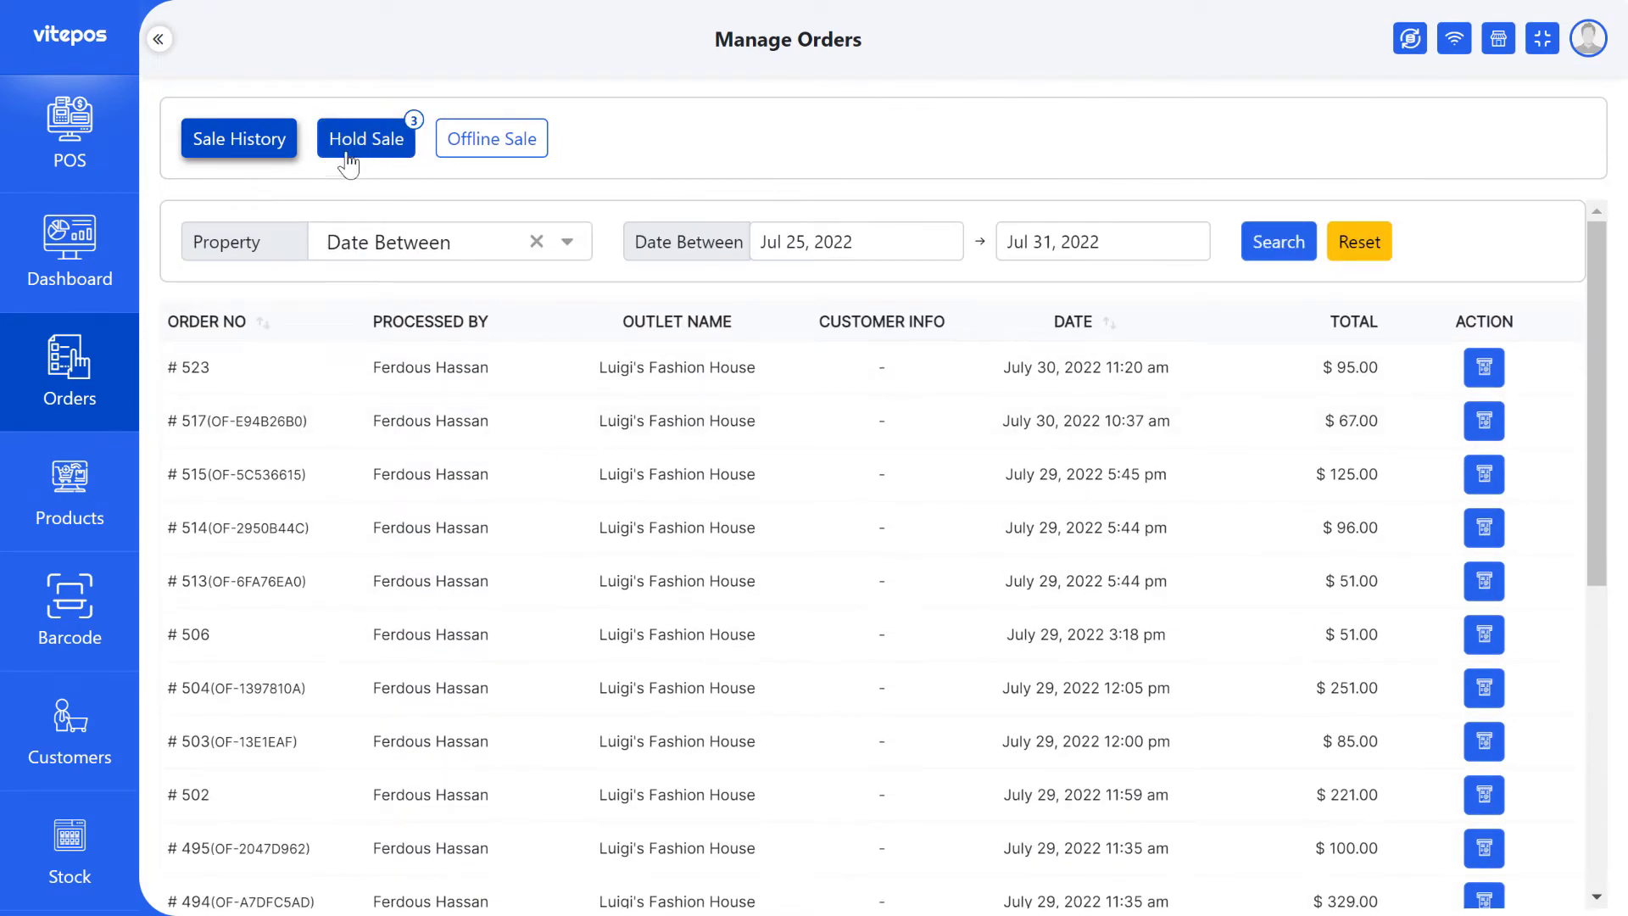
Load the first held sale into the cart, then empty the cart
click(385, 149)
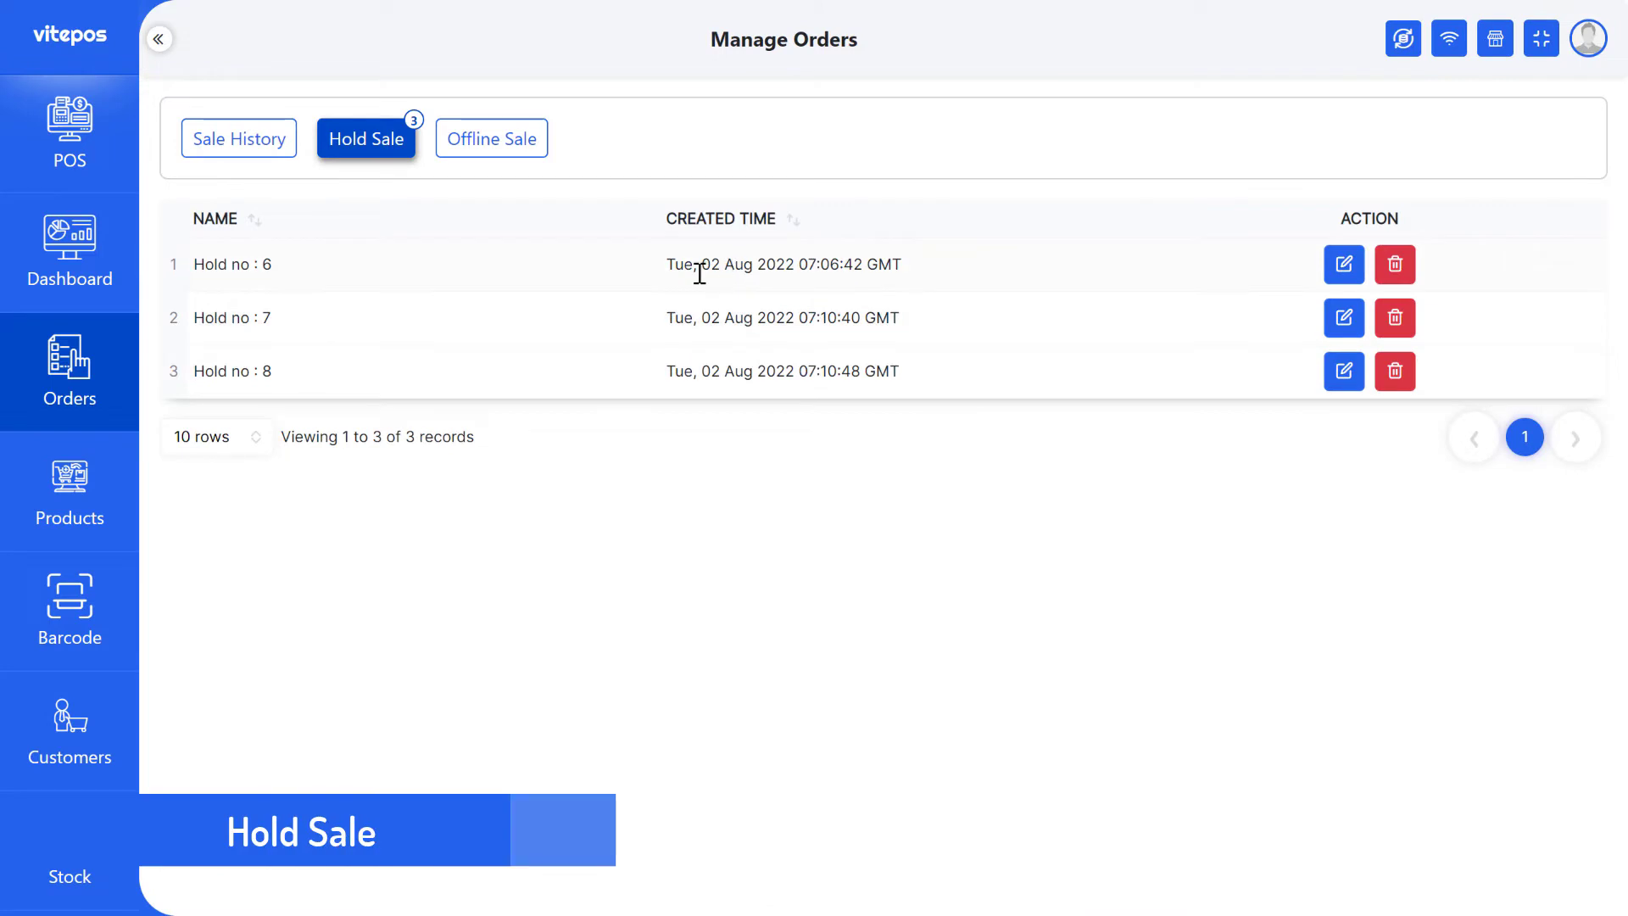
click(1325, 285)
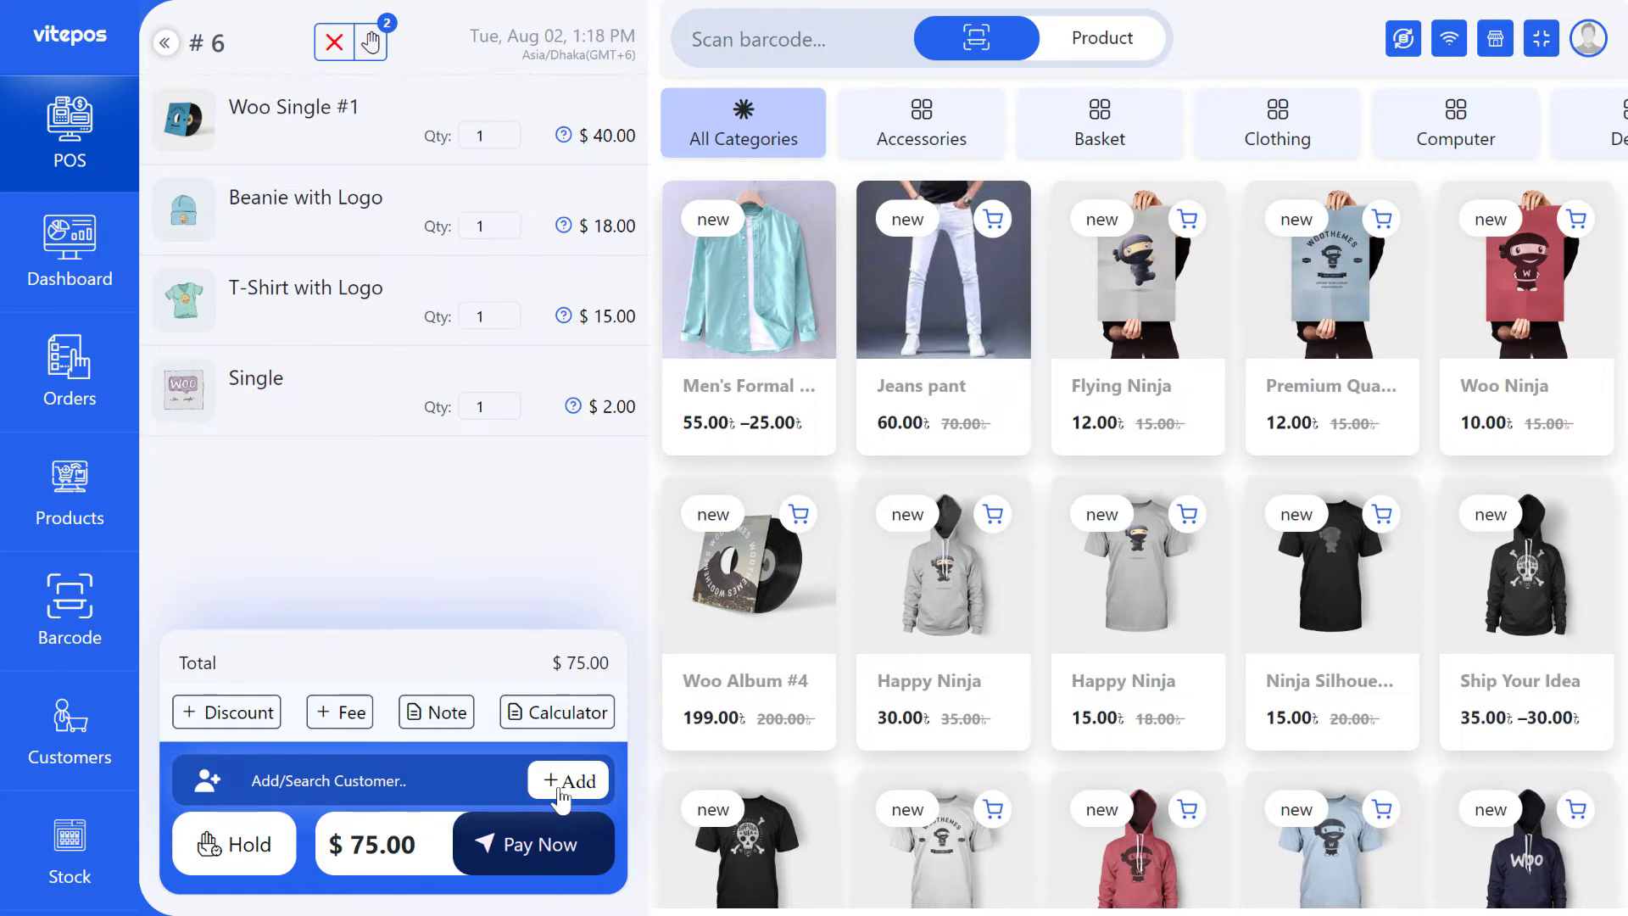
click(334, 43)
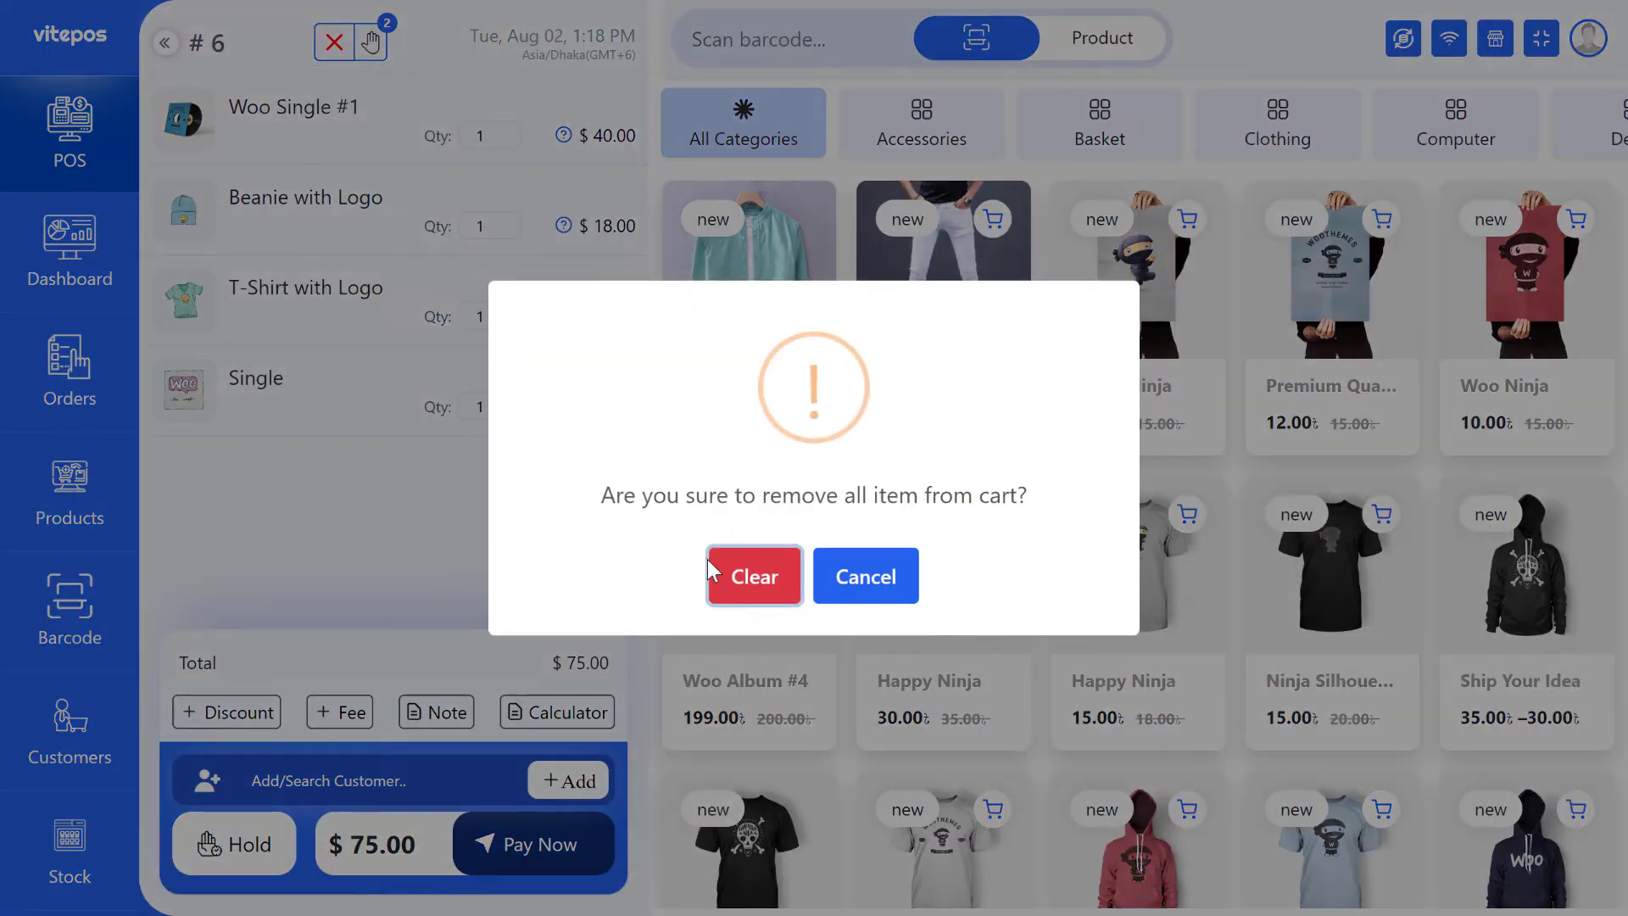
click(747, 580)
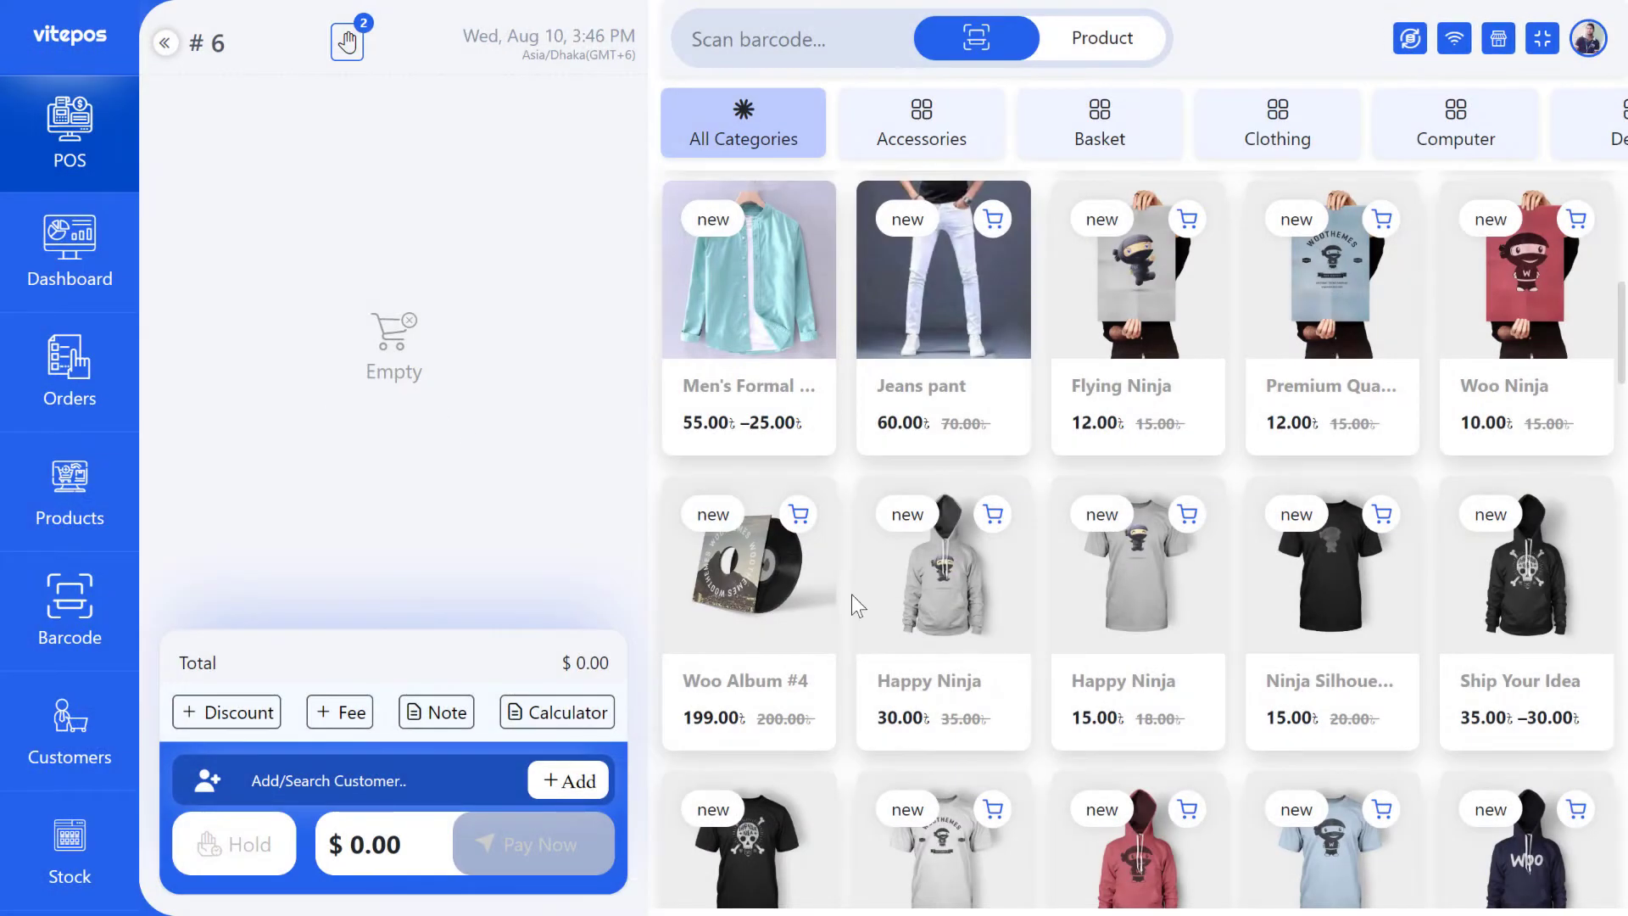
Add Jeans pant, Flying Ninja, Premium Quality, Woo Ninja and Woo Album #4, then hold the sale
click(953, 329)
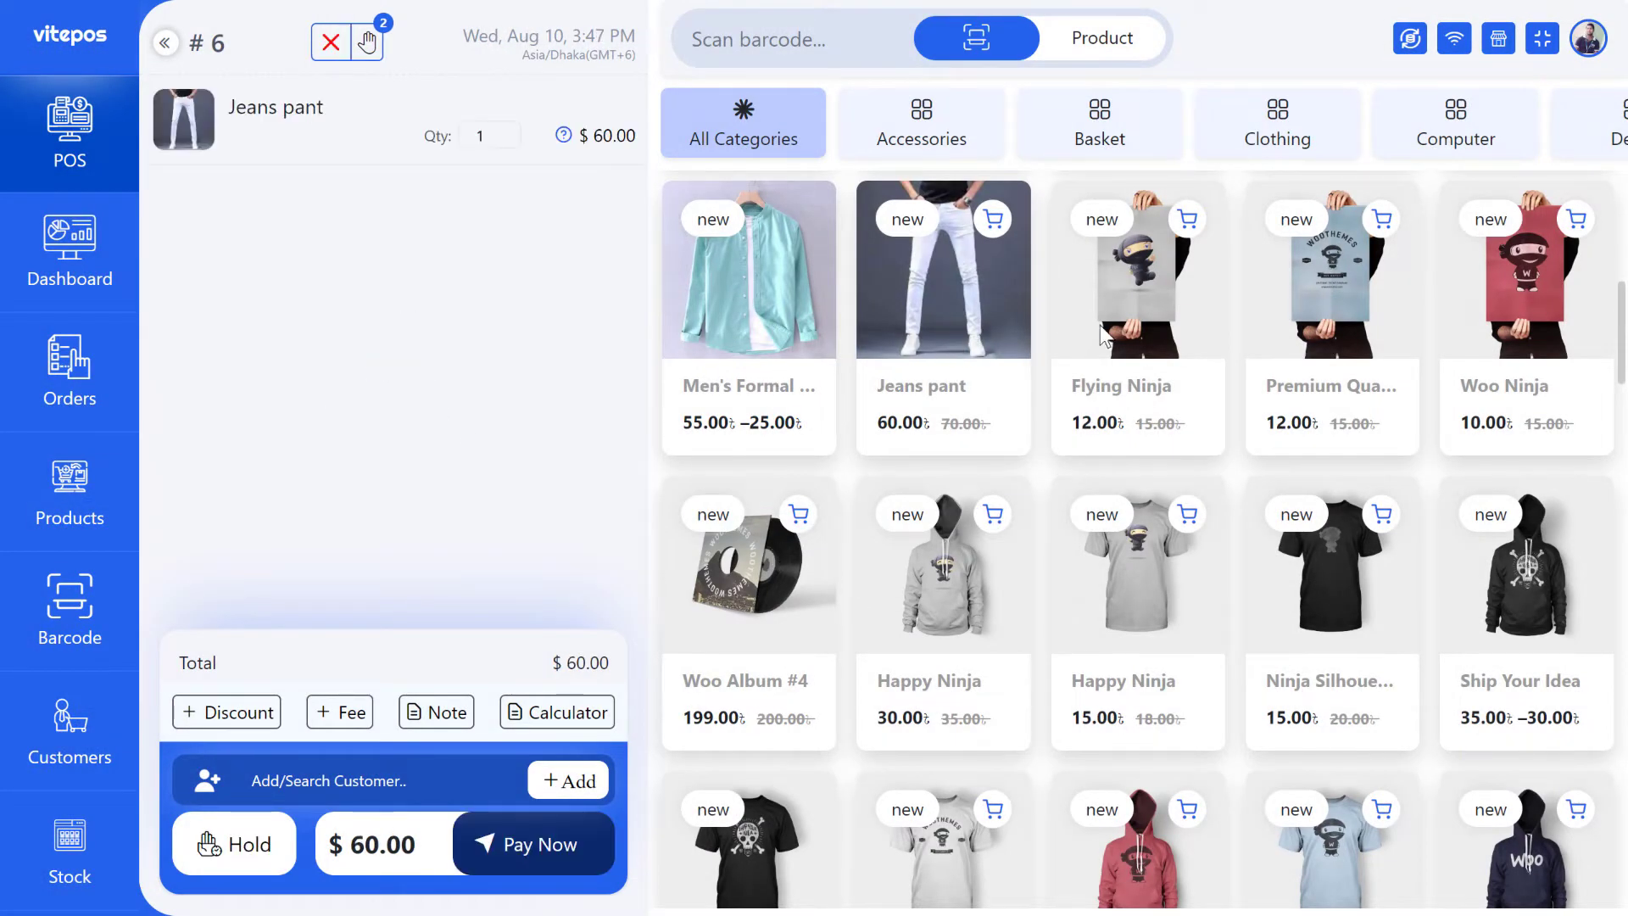
click(1136, 327)
click(1374, 312)
click(1494, 322)
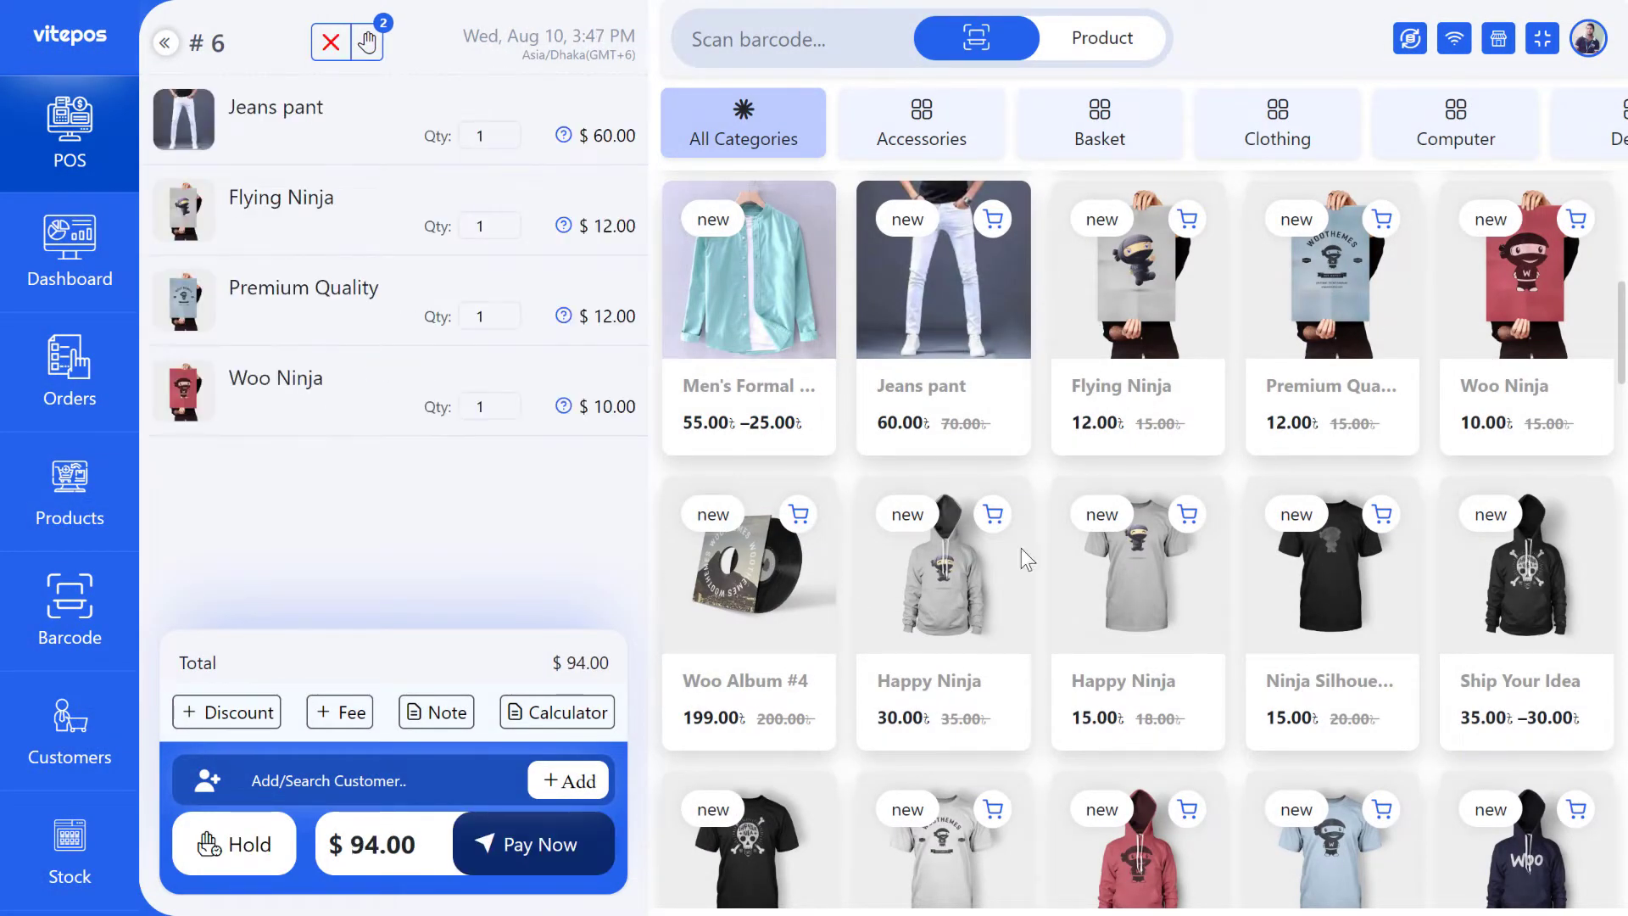
click(778, 571)
click(216, 853)
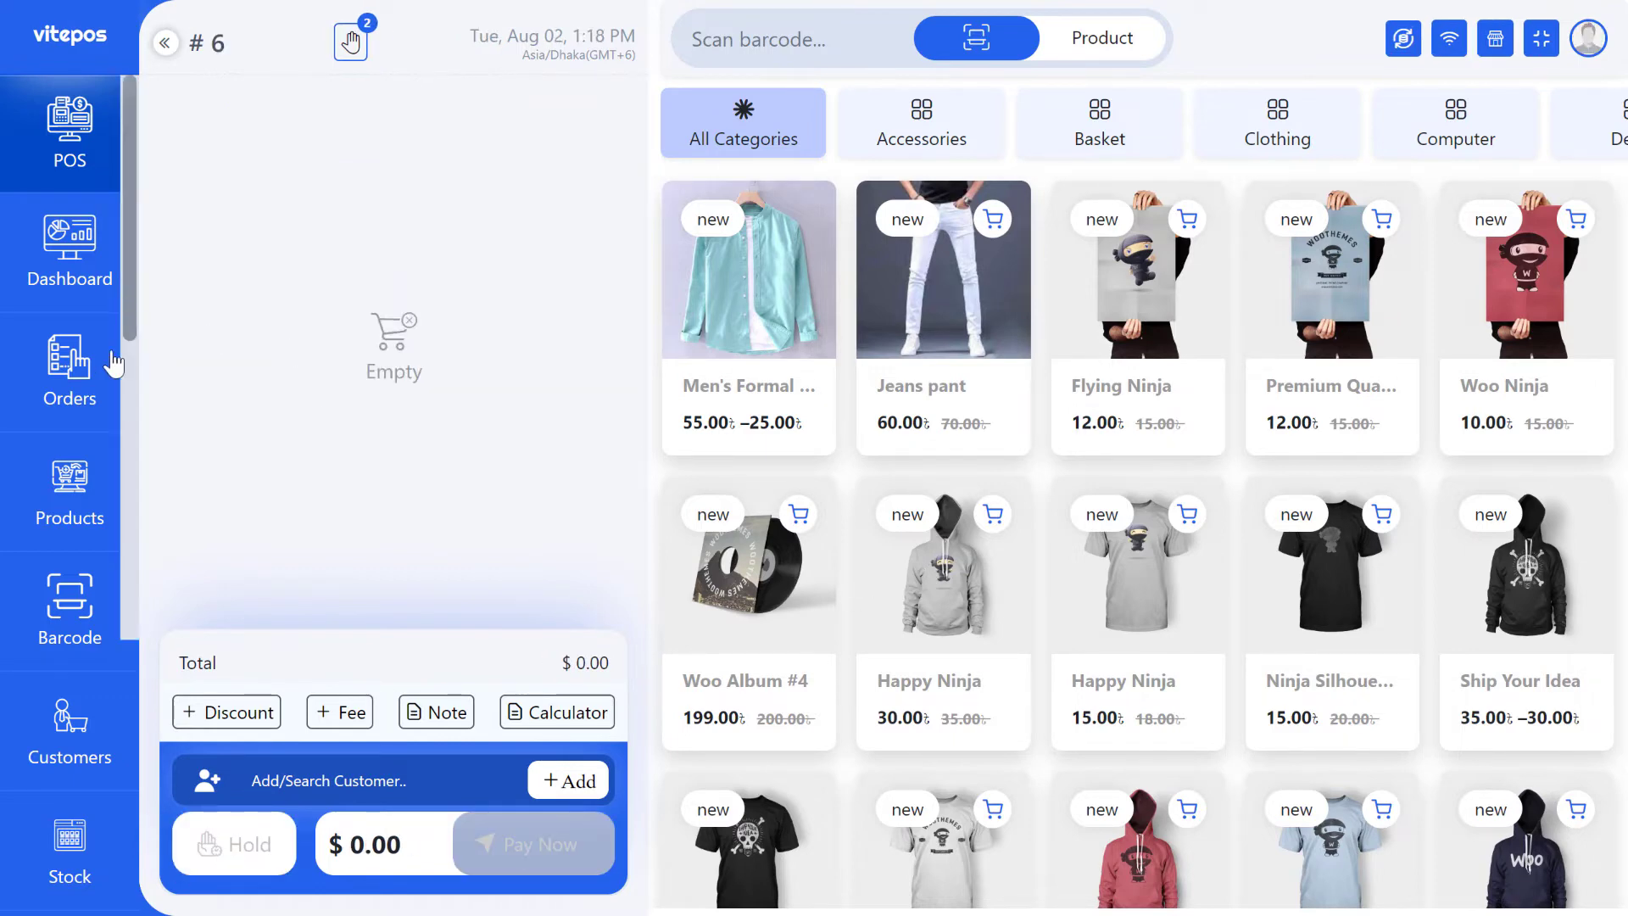
Delete held sale Hold no : 7 from Orders, then view the empty Offline Sale list
click(108, 371)
click(367, 139)
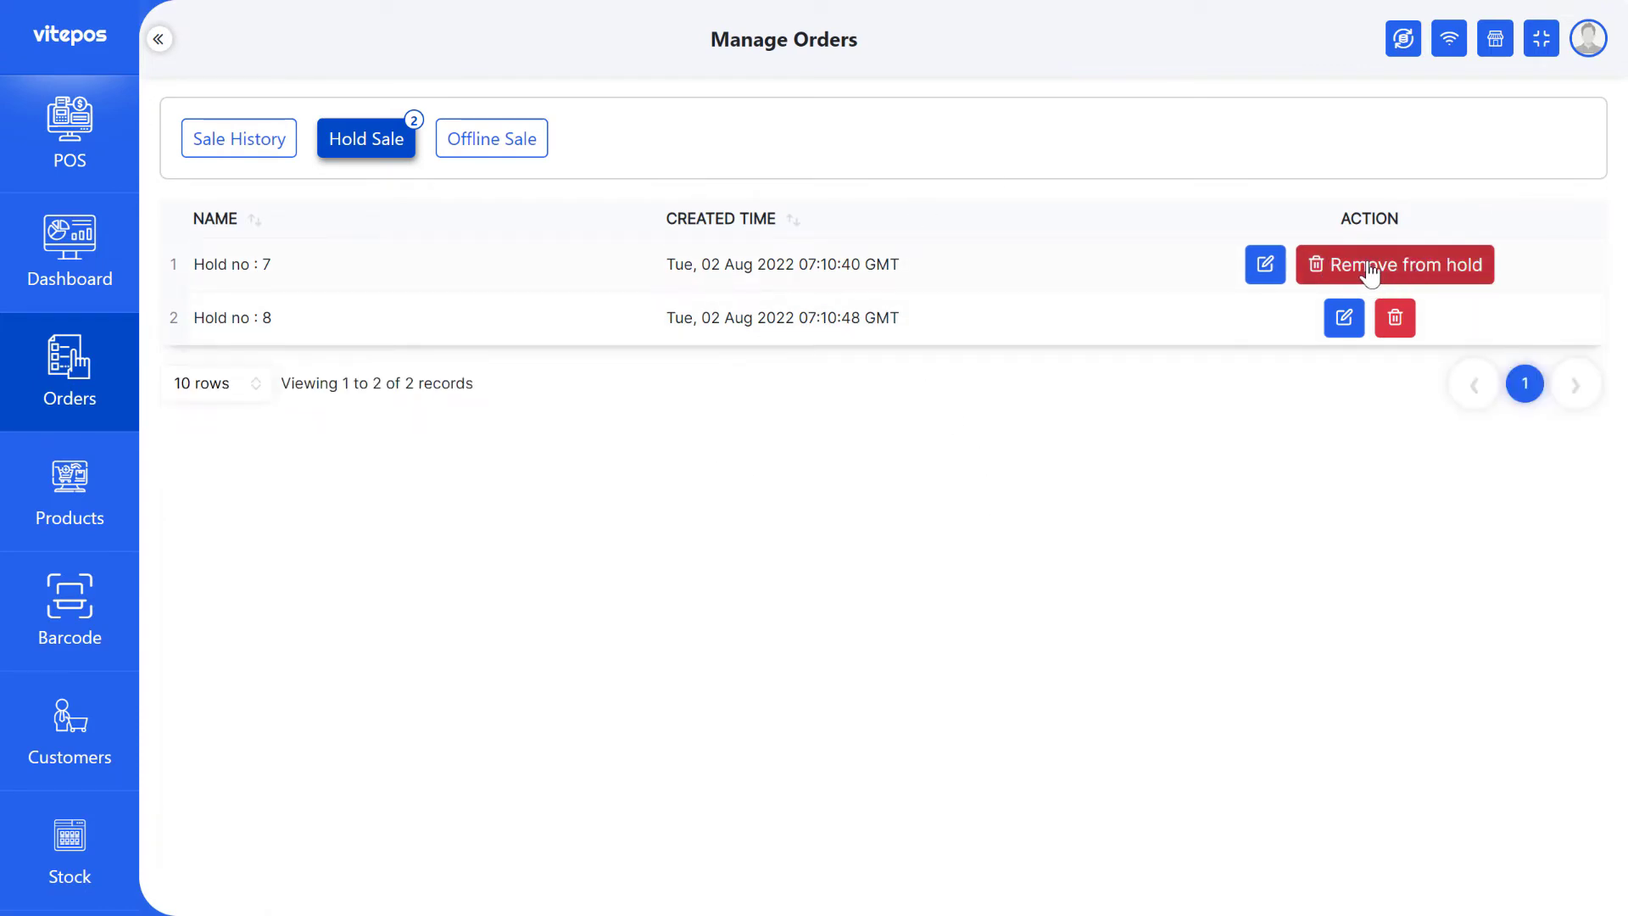
click(1398, 268)
click(765, 585)
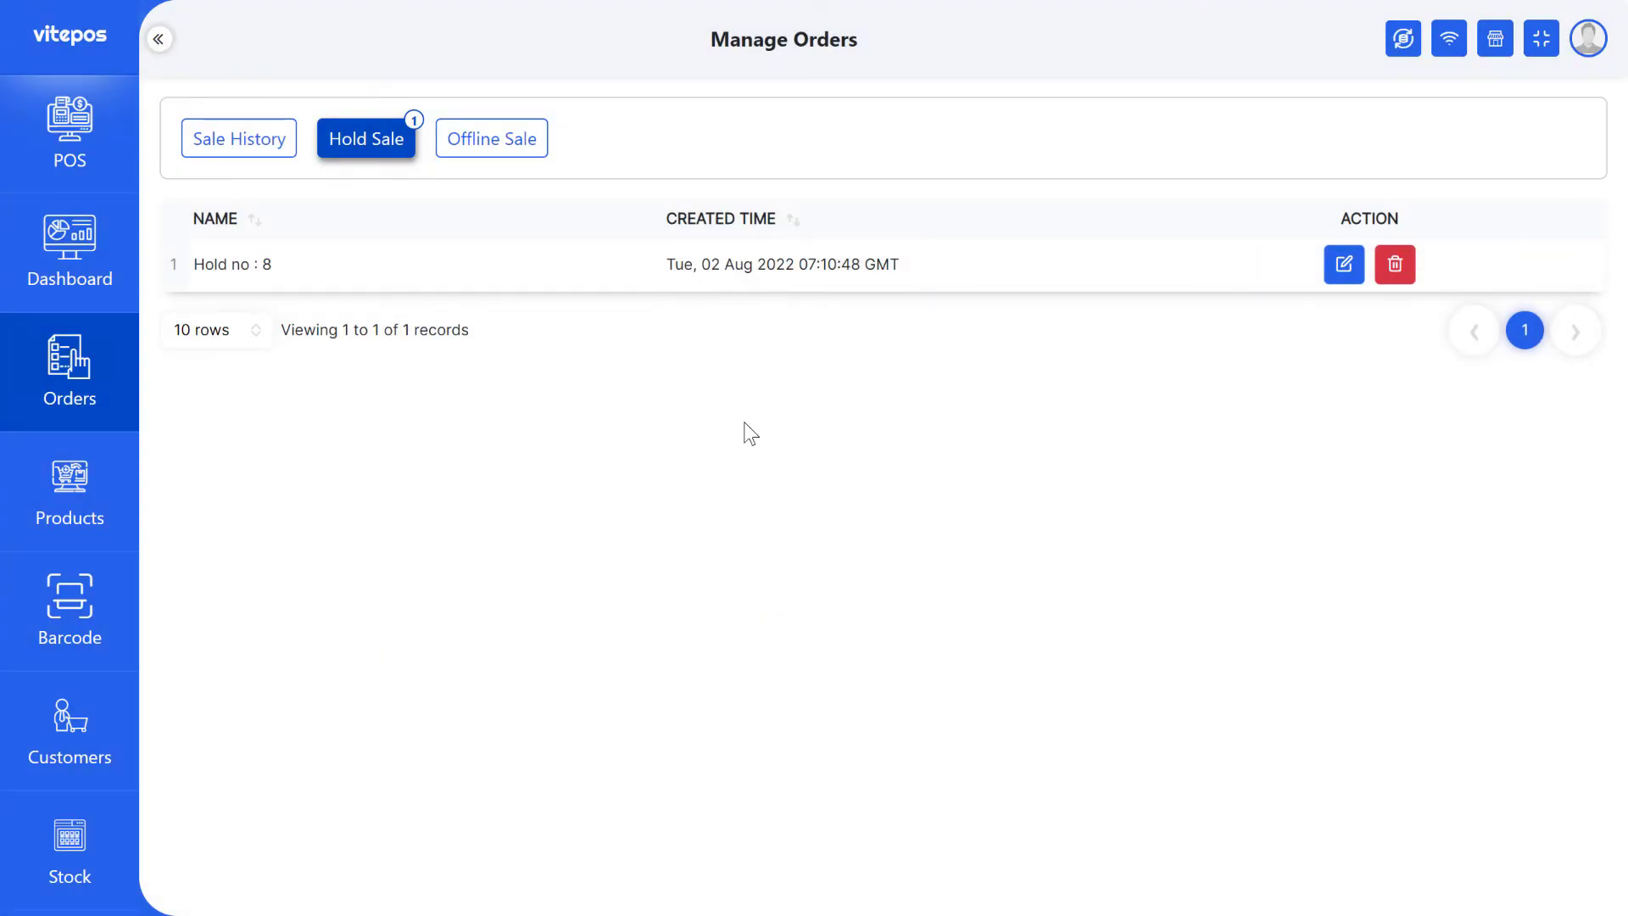
click(504, 153)
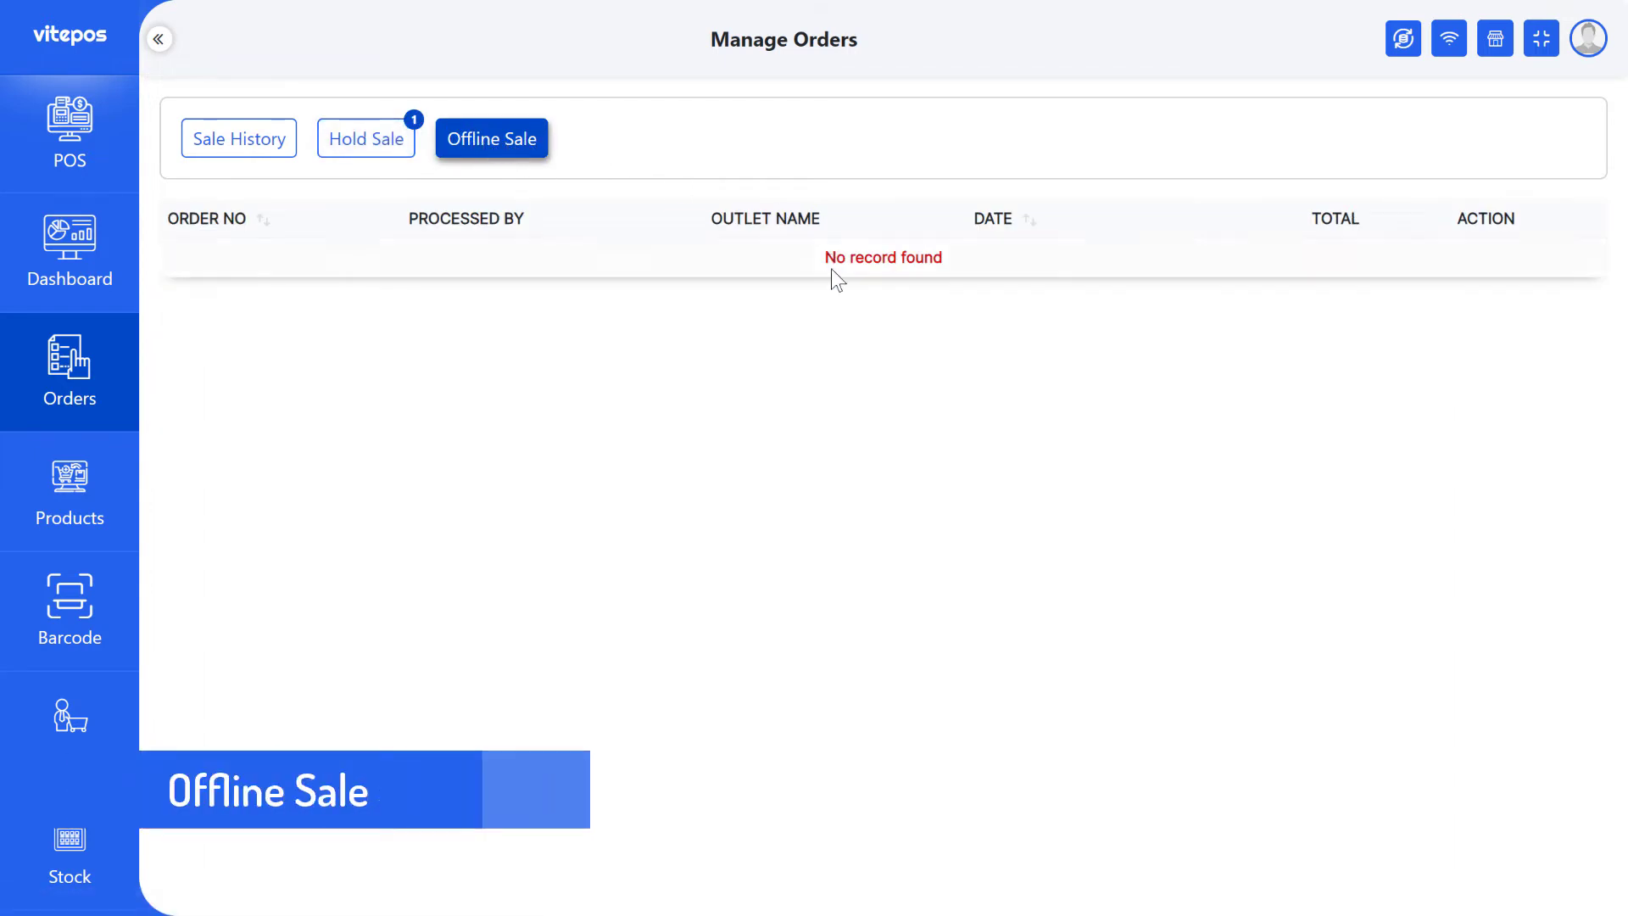
While offline, check Sale History's not-connected notice, then return to the Offline Sale list
drag(811, 269, 941, 331)
click(937, 340)
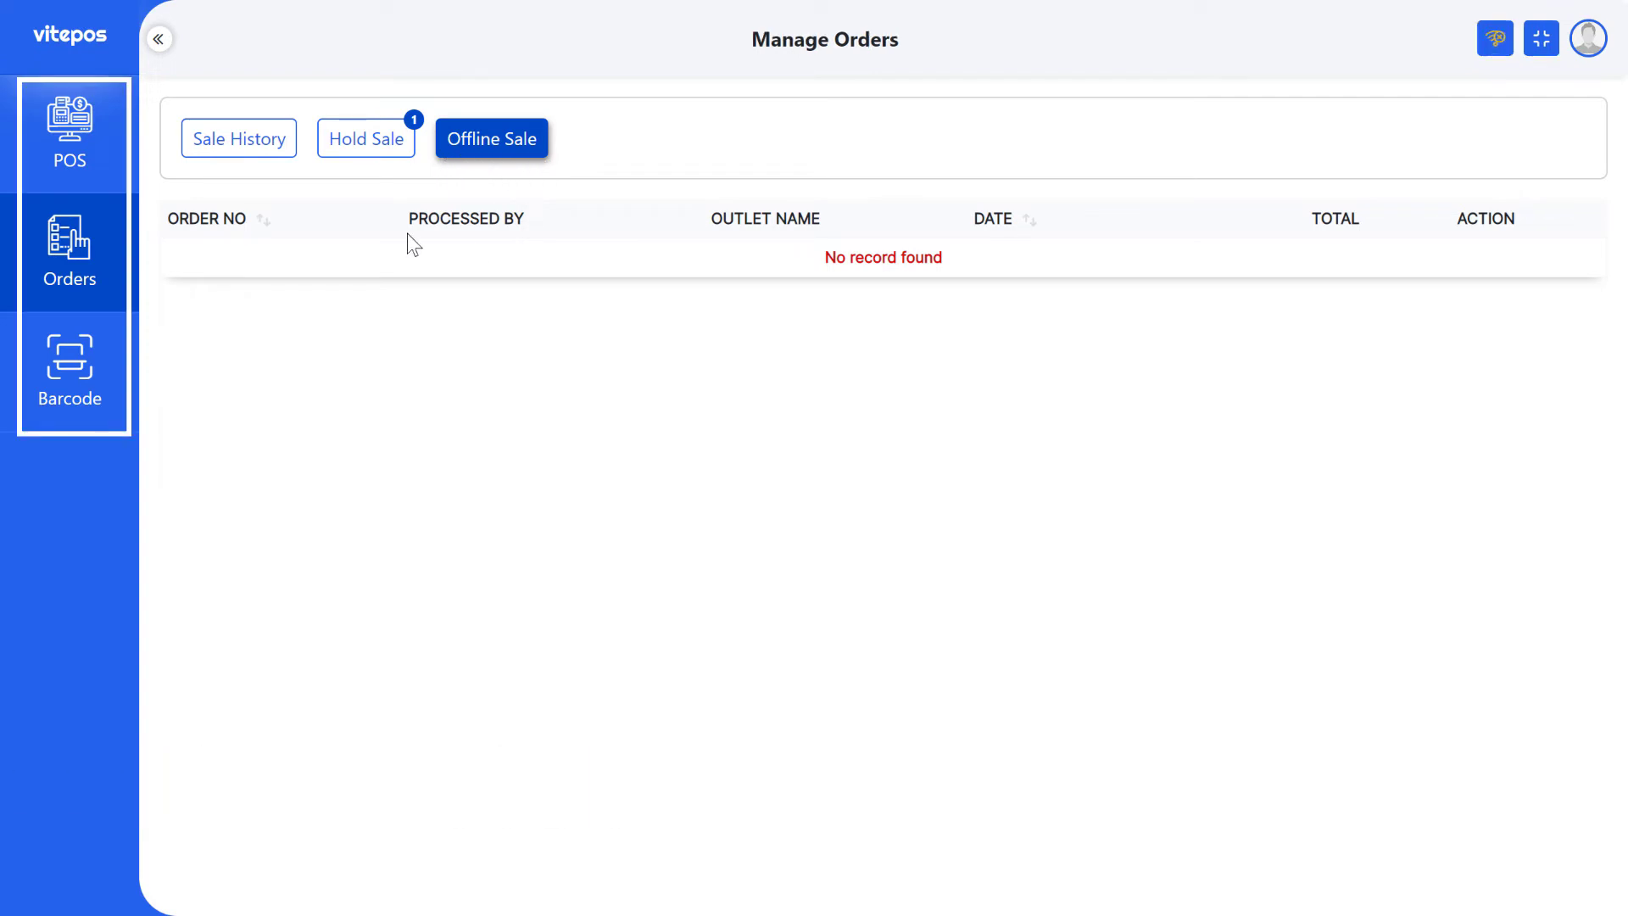
click(236, 154)
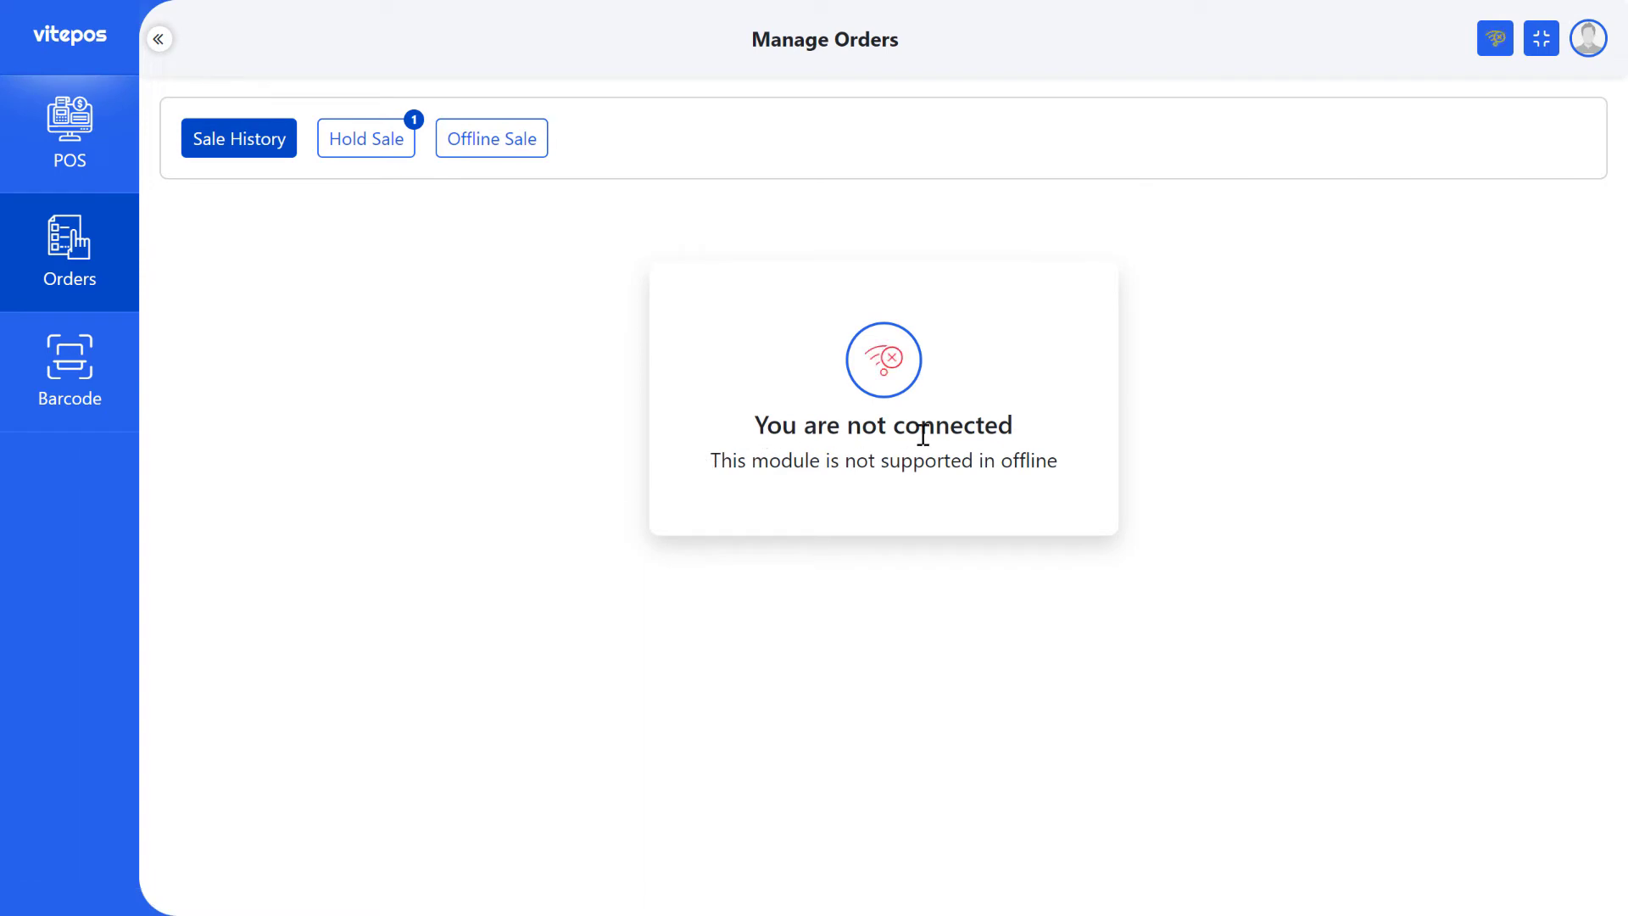
drag(754, 424, 1029, 429)
click(715, 462)
drag(715, 462, 1086, 468)
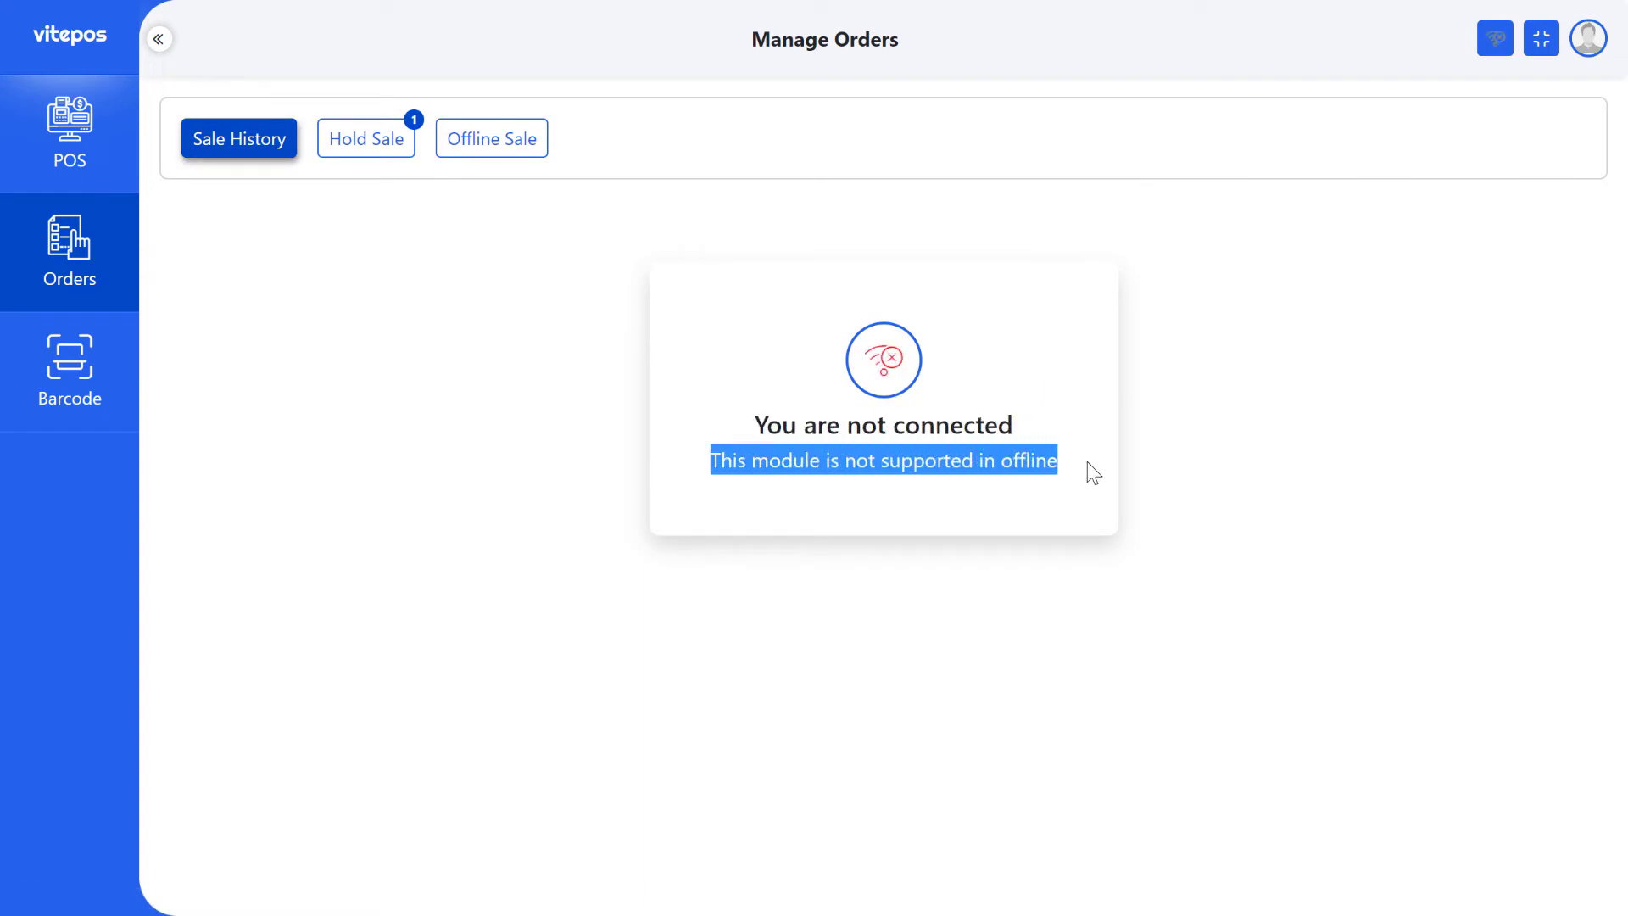
click(610, 377)
click(491, 138)
On the POS, add products including Woo Ninja and Woo Album #4, with 5% discount and 2% fee
click(70, 127)
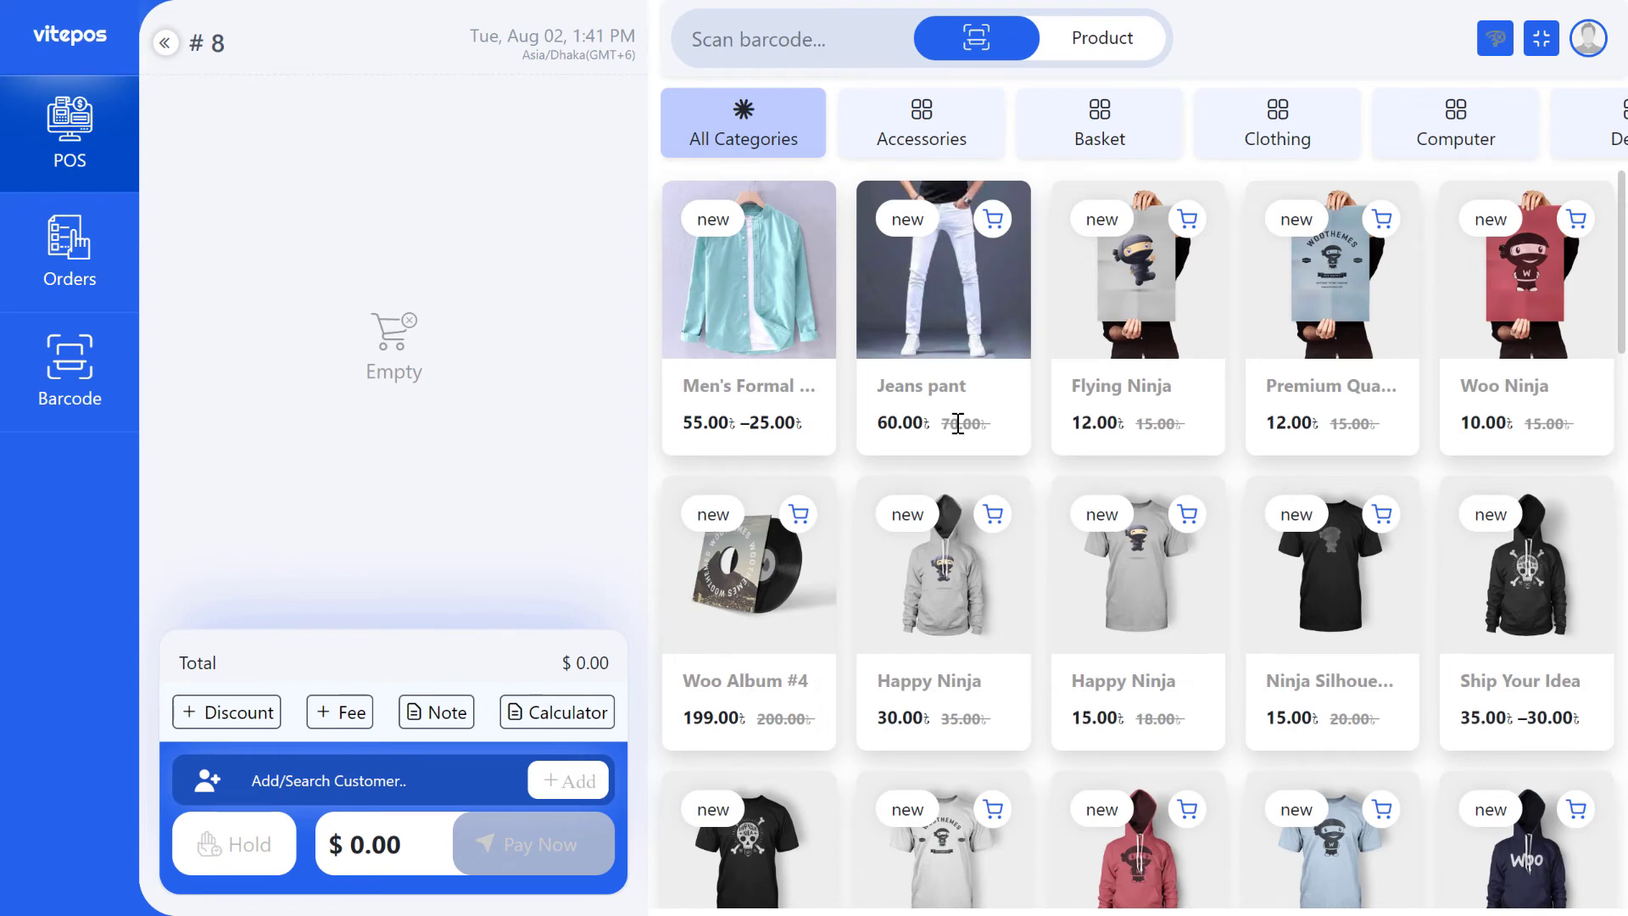
click(957, 423)
click(1136, 339)
click(1331, 339)
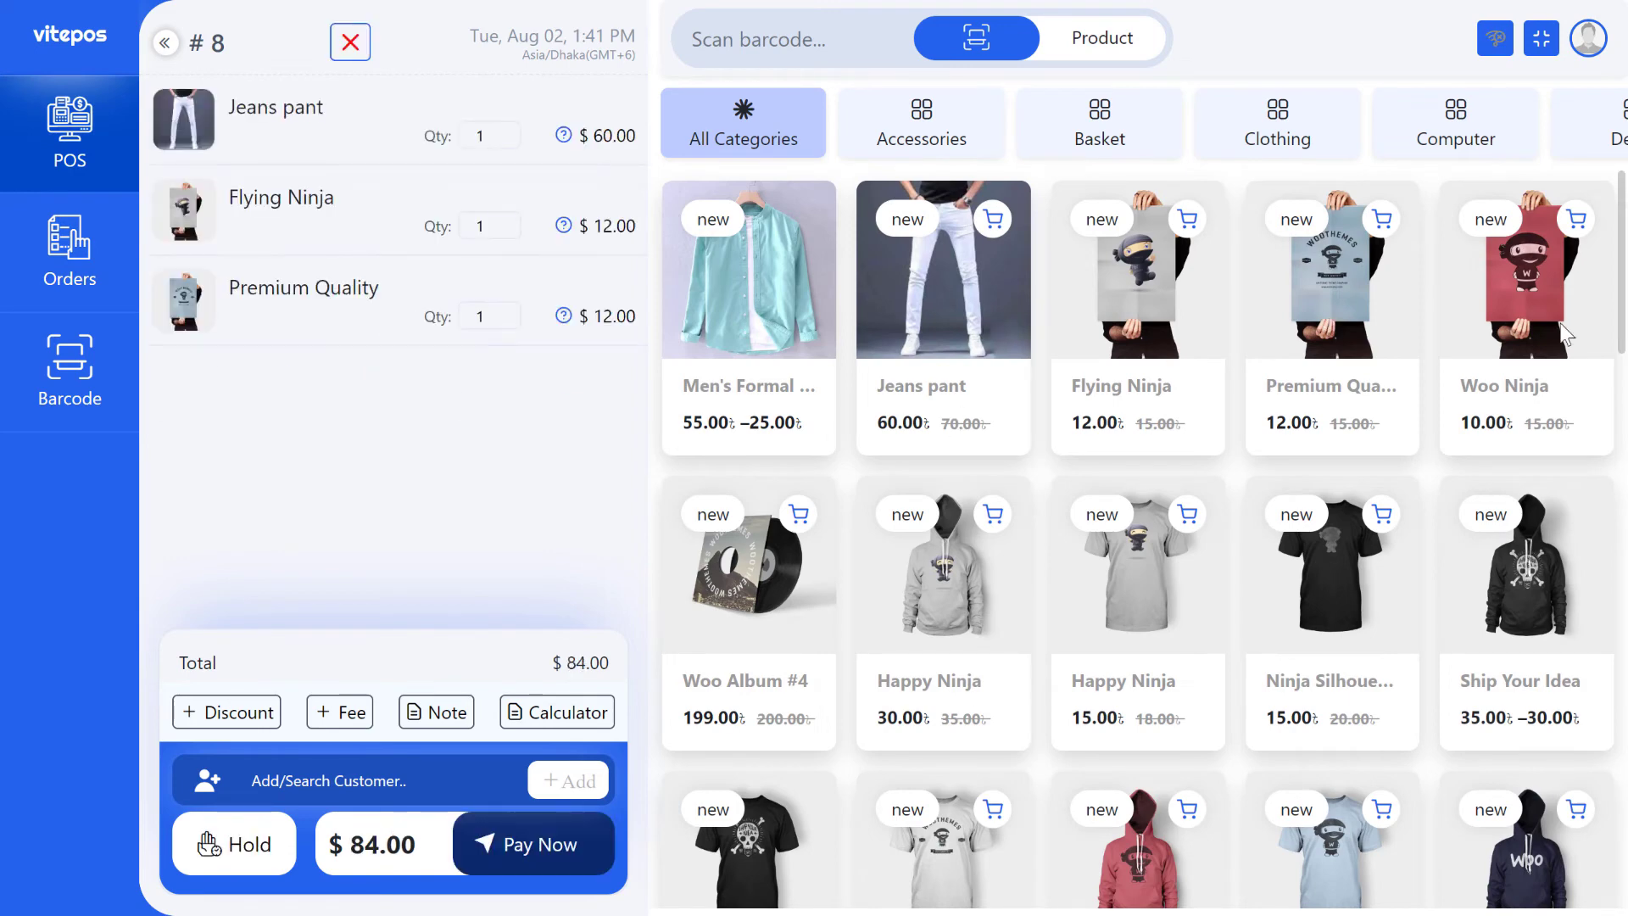
click(1526, 339)
click(748, 594)
click(355, 712)
text(2)
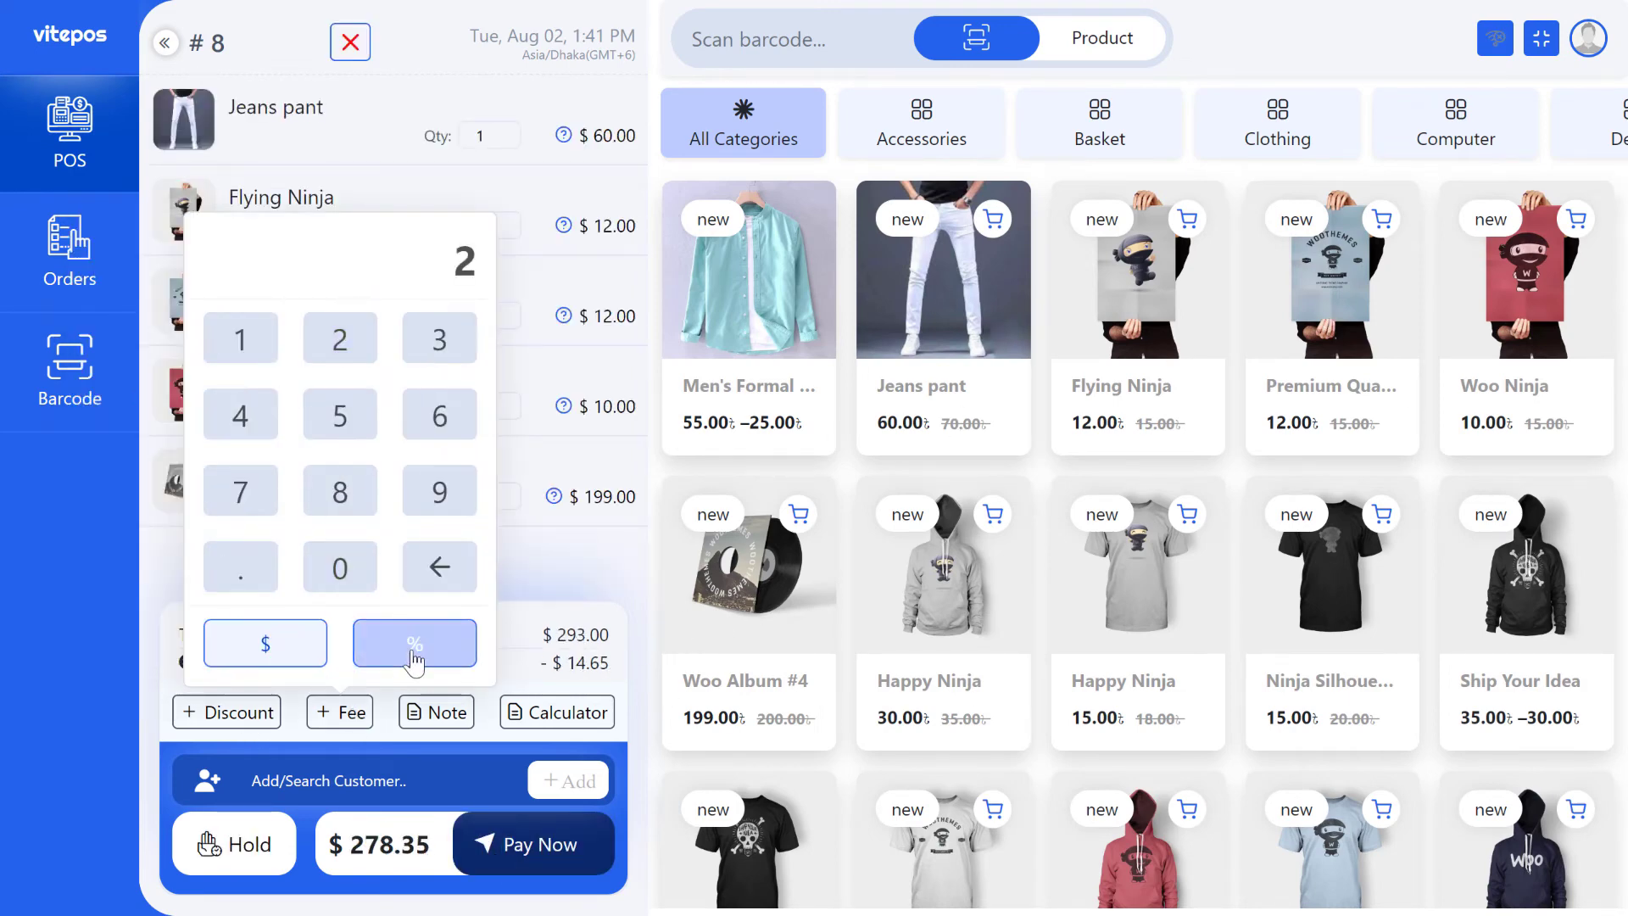
click(407, 646)
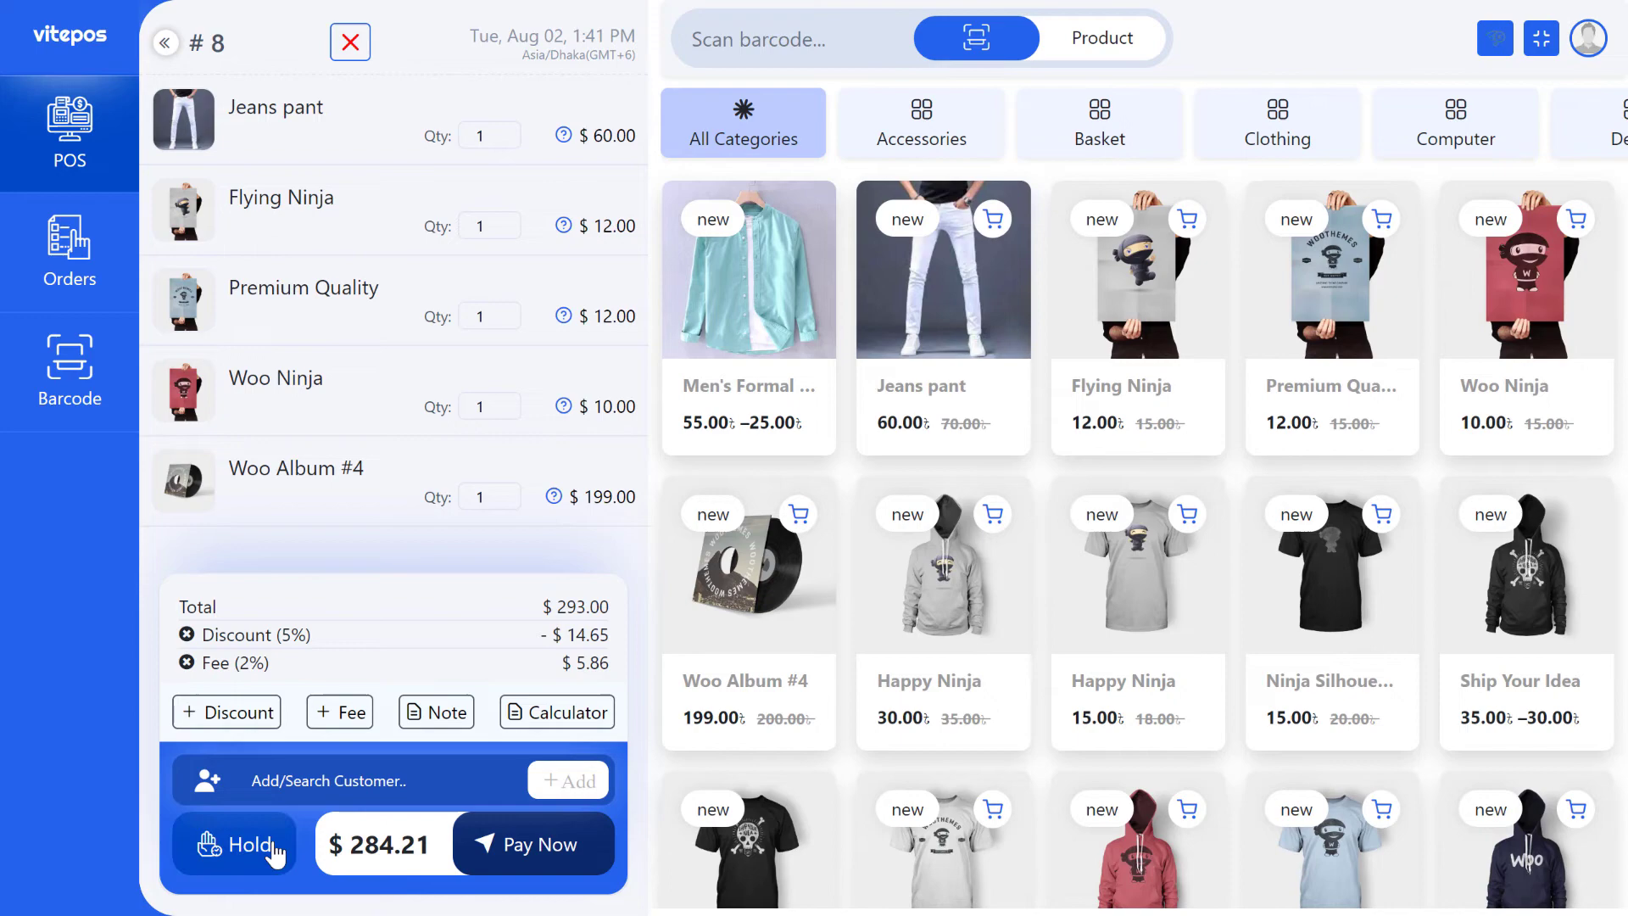
Check out with 300 as the paid amount, completing the order successfully
click(539, 844)
click(1156, 484)
text(300)
click(1361, 553)
click(1014, 373)
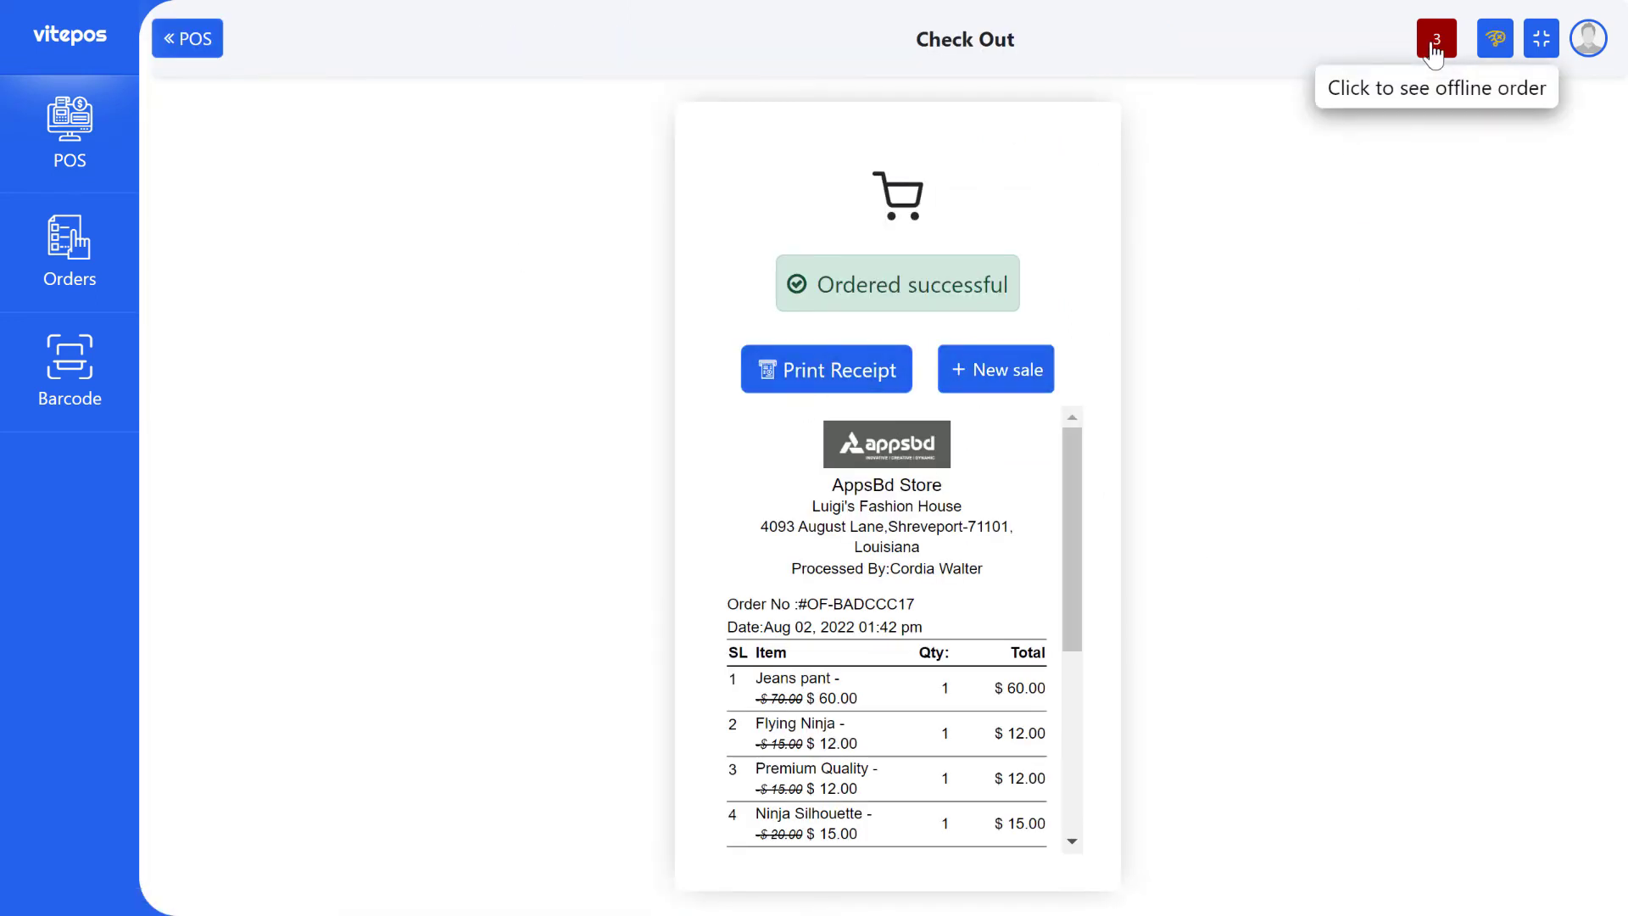
Review the queued offline orders, sync them, and view Sale History showing #599–#602
click(1433, 46)
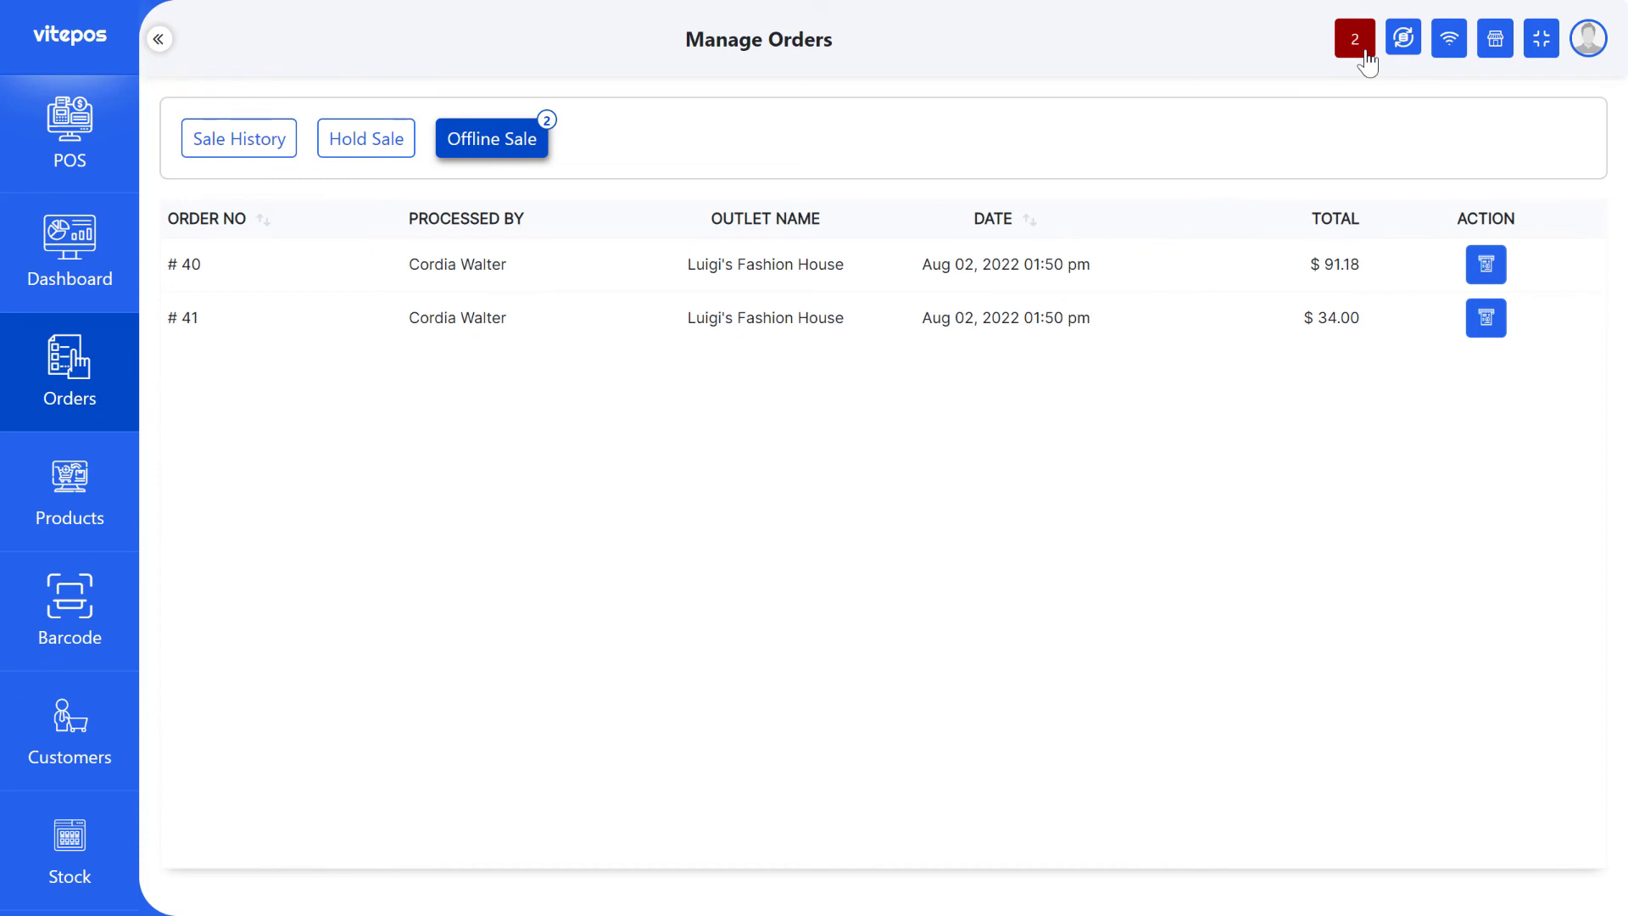
click(1367, 61)
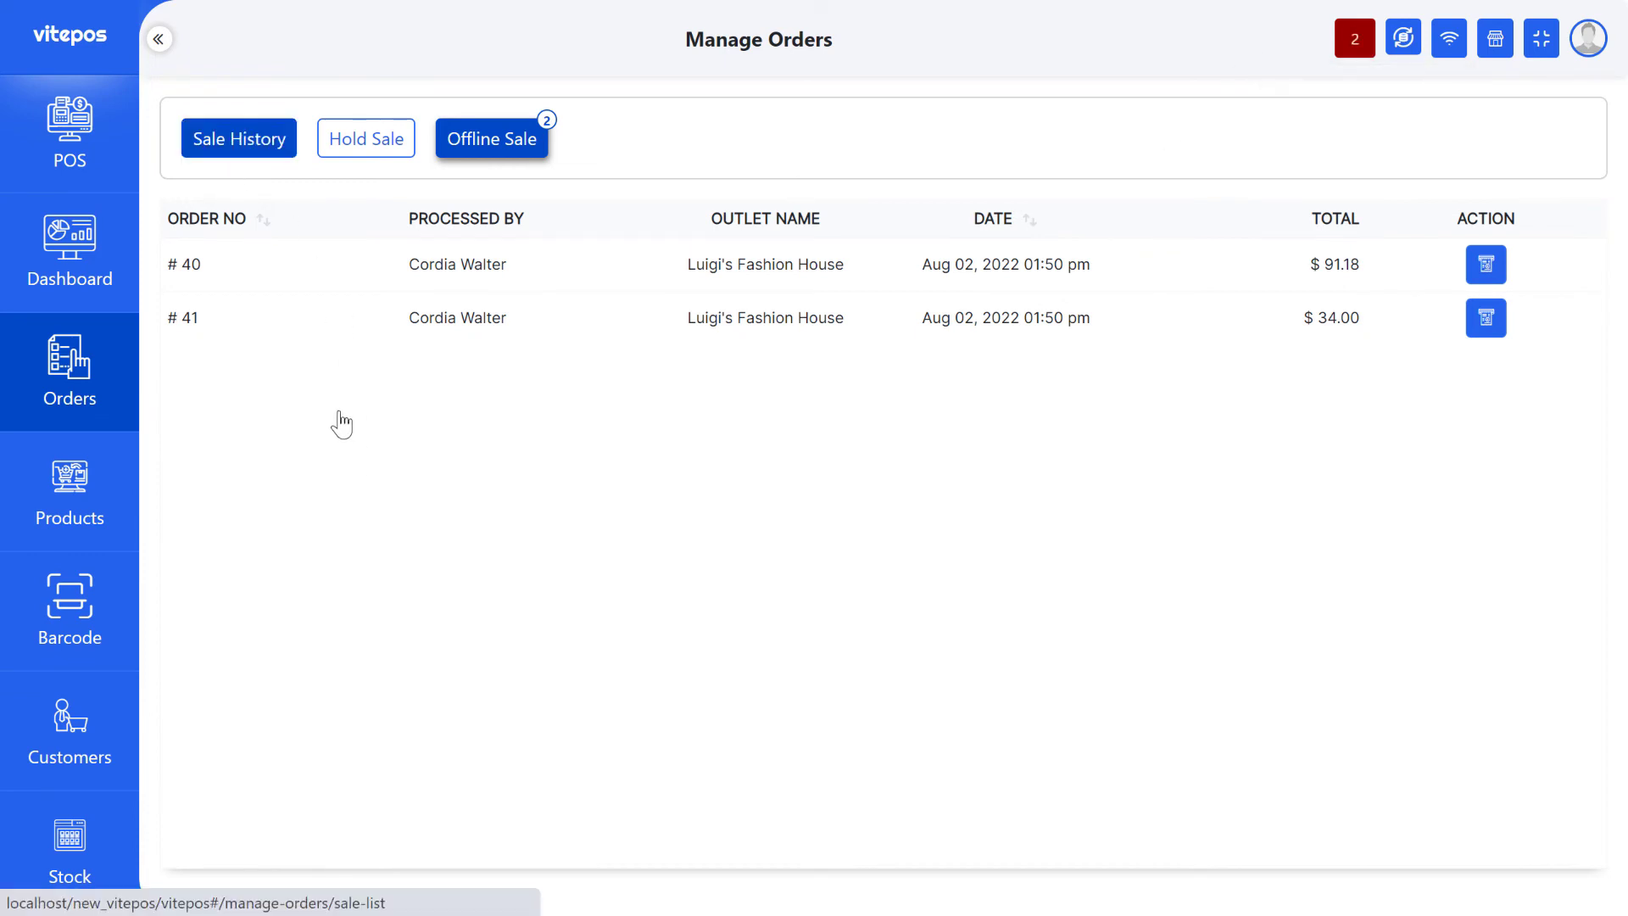
click(263, 155)
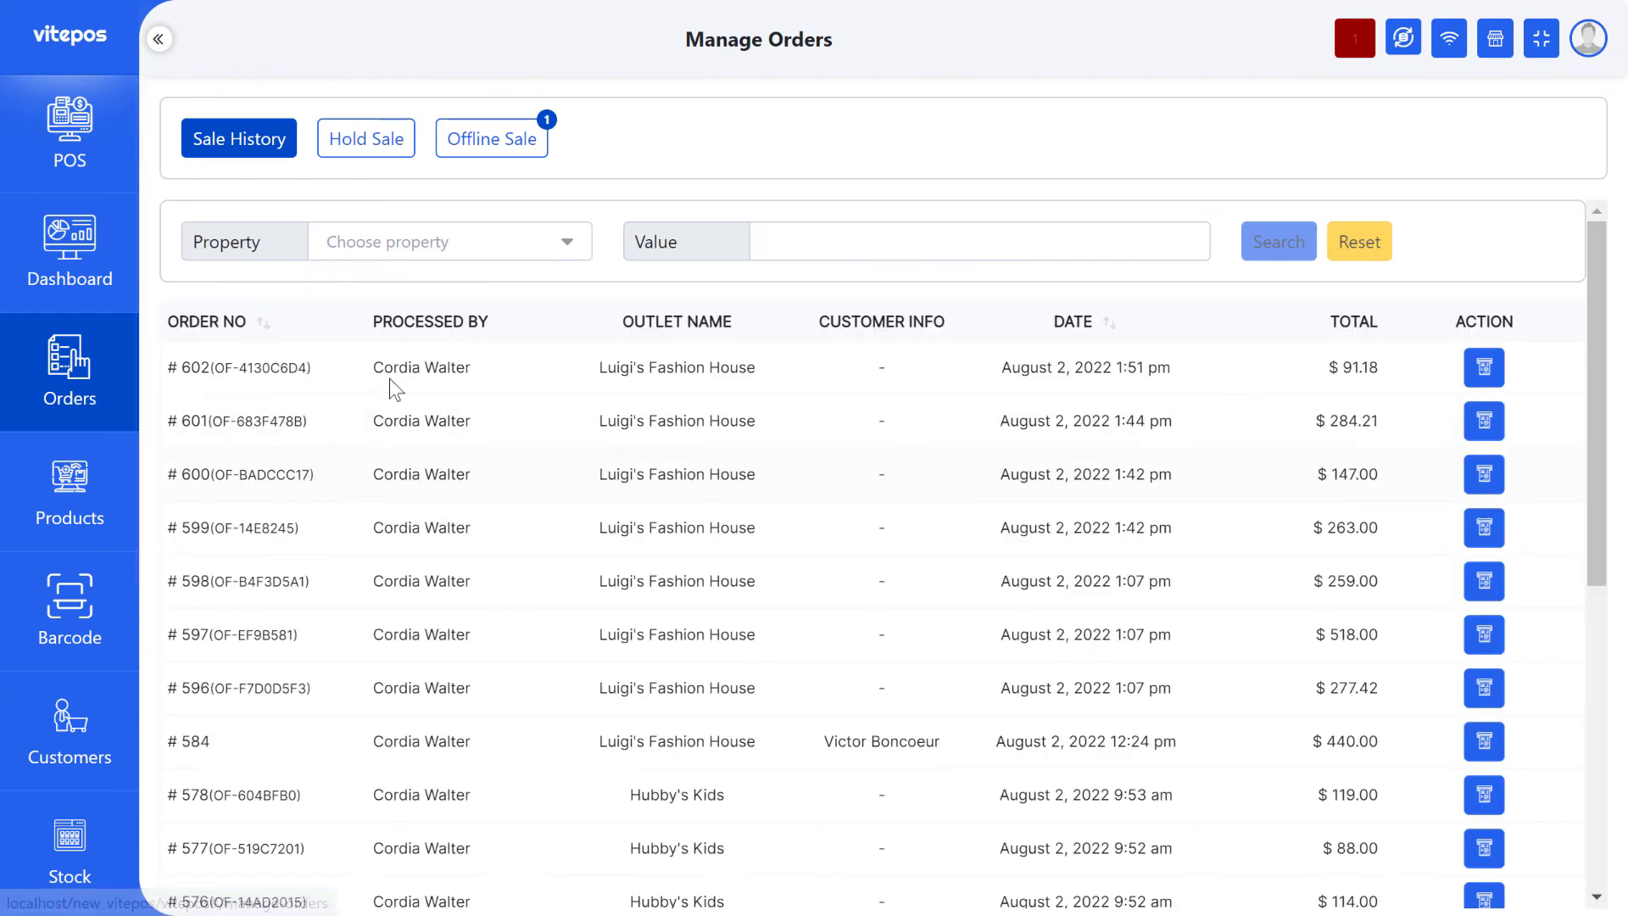
Sync the one remaining offline order using the red sync button at the top
scroll(477, 458, down, 5)
scroll(476, 458, up, 5)
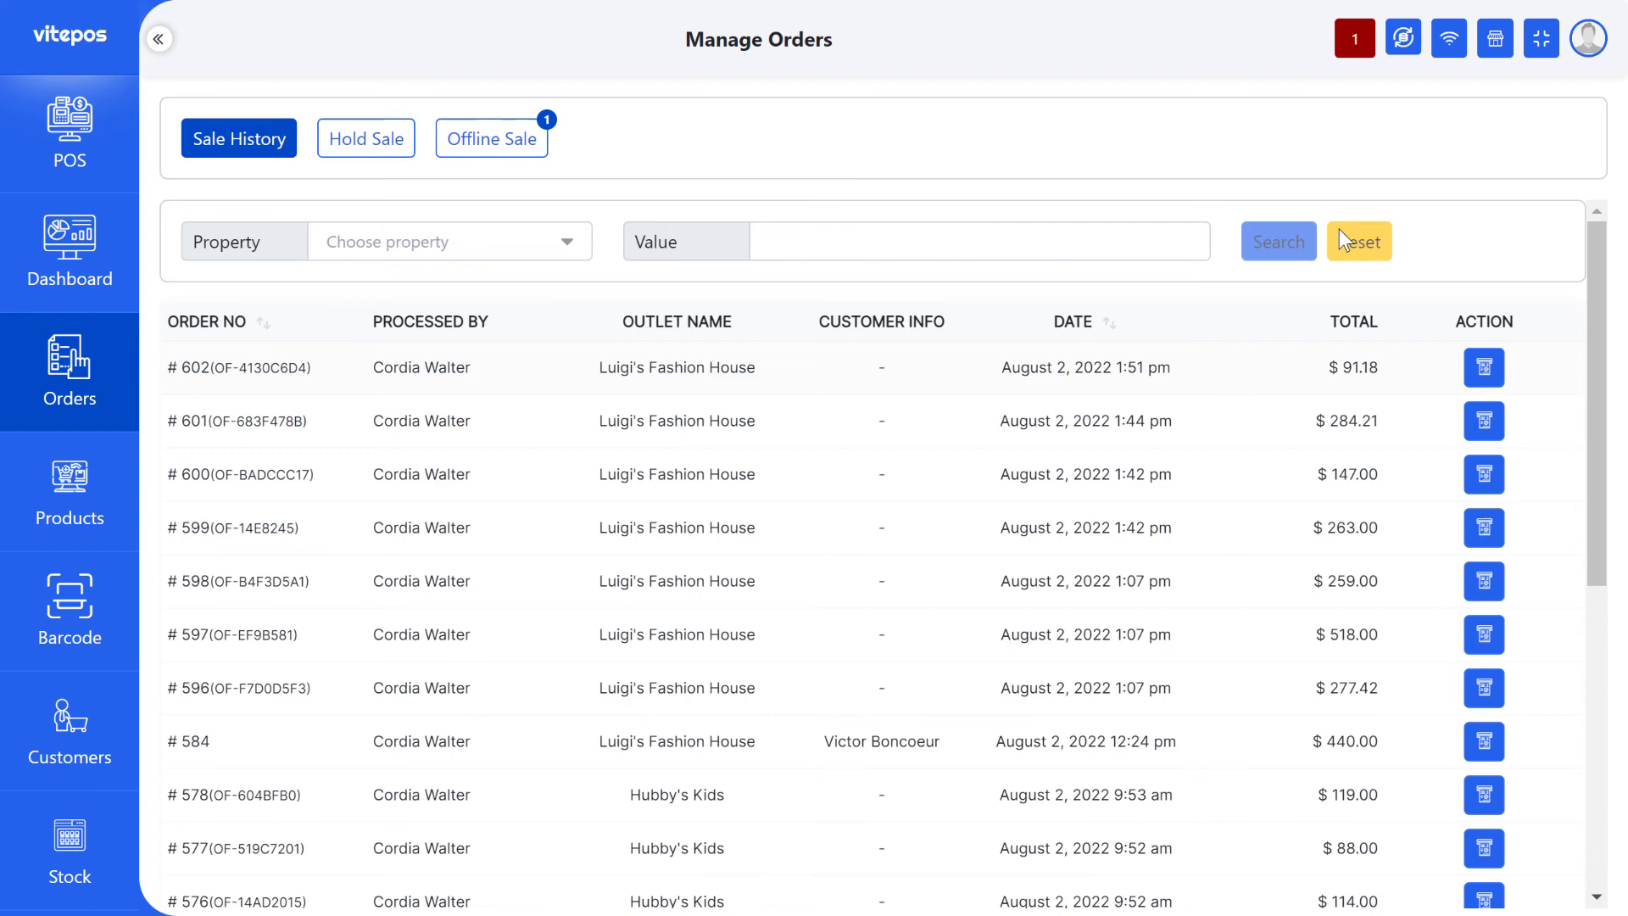
click(1355, 47)
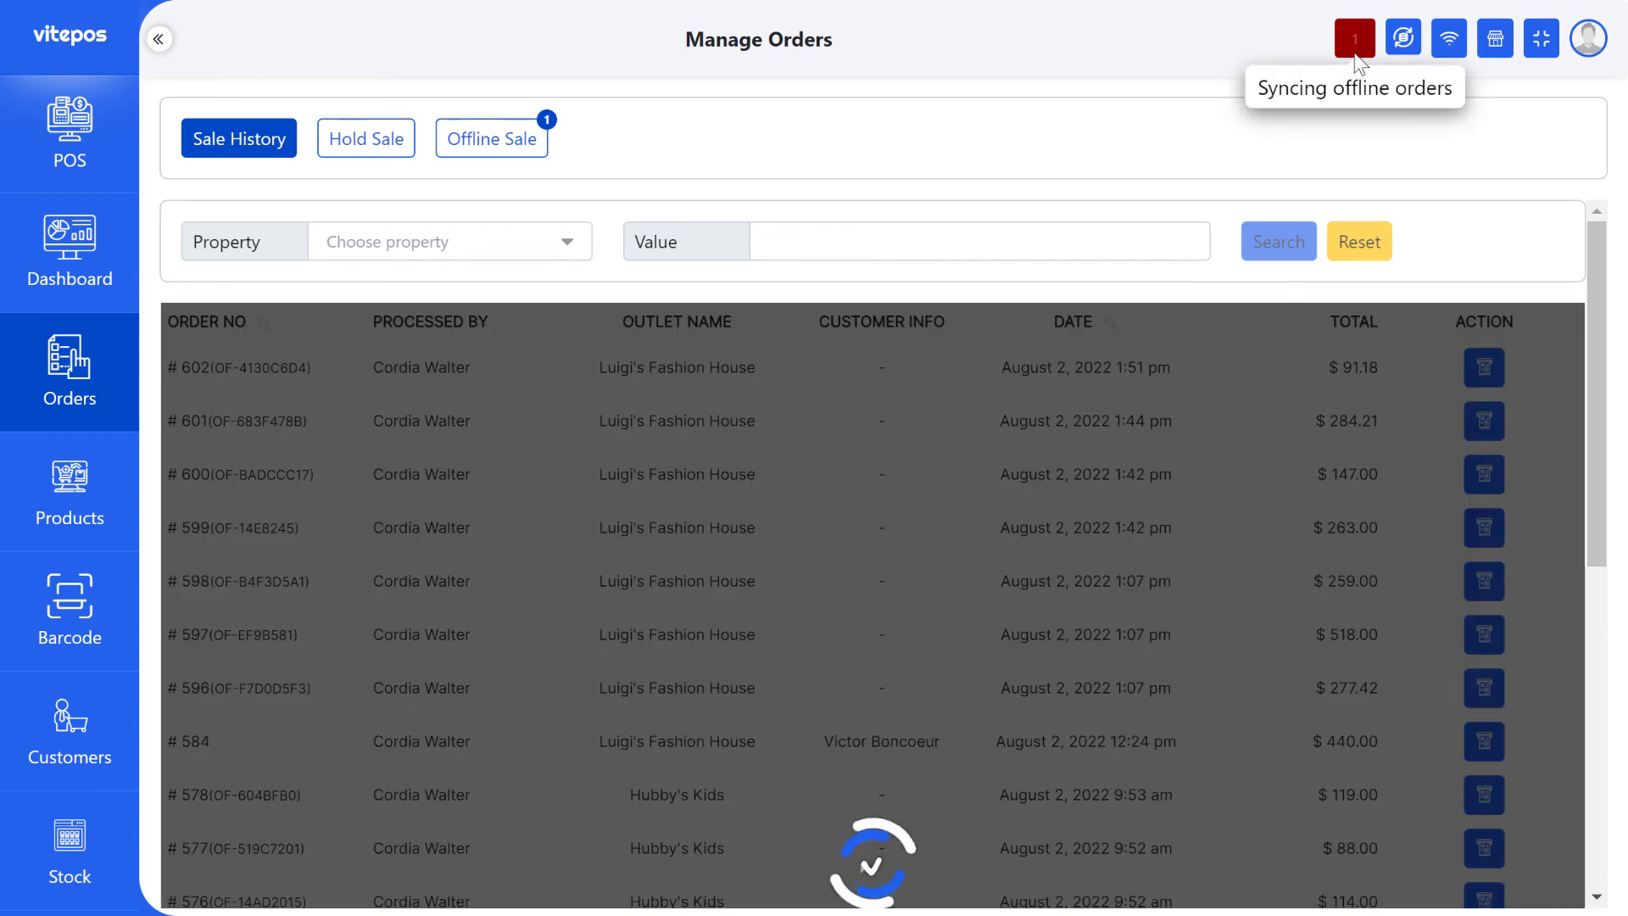